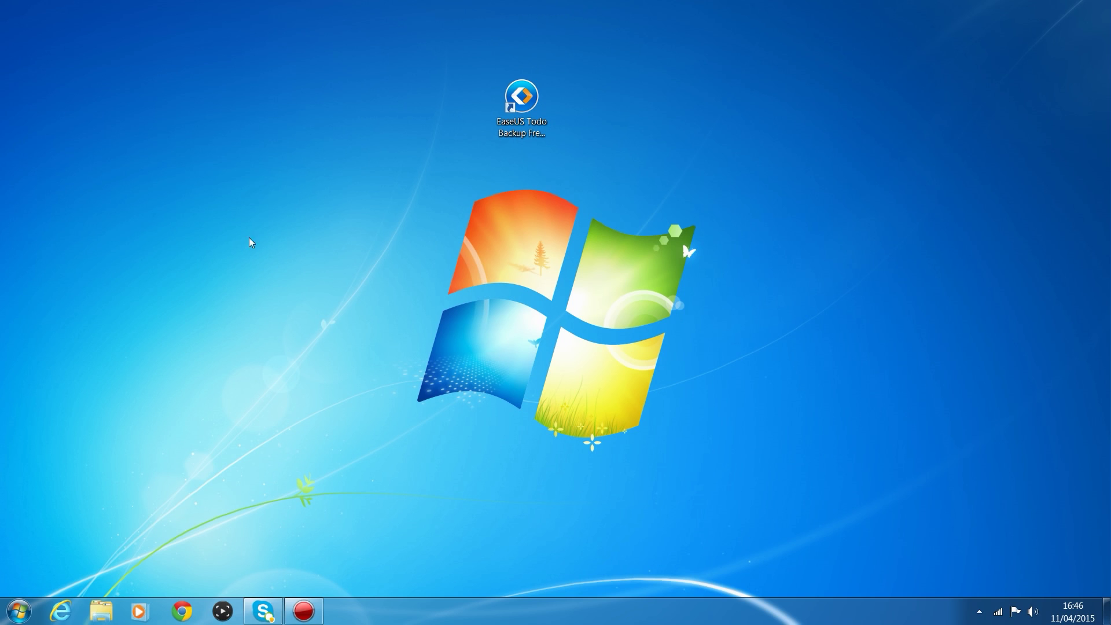
Review the installed drives in the Computer window, select Local Disk (C:) to inspect its details, and close the window.
left_click(18, 610)
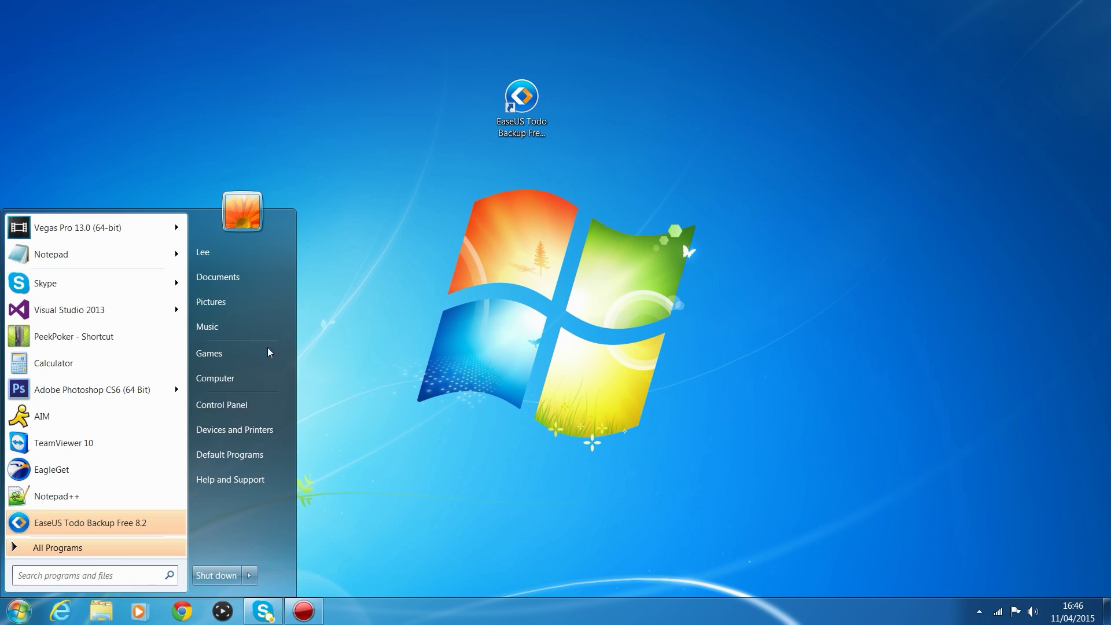
left_click(229, 379)
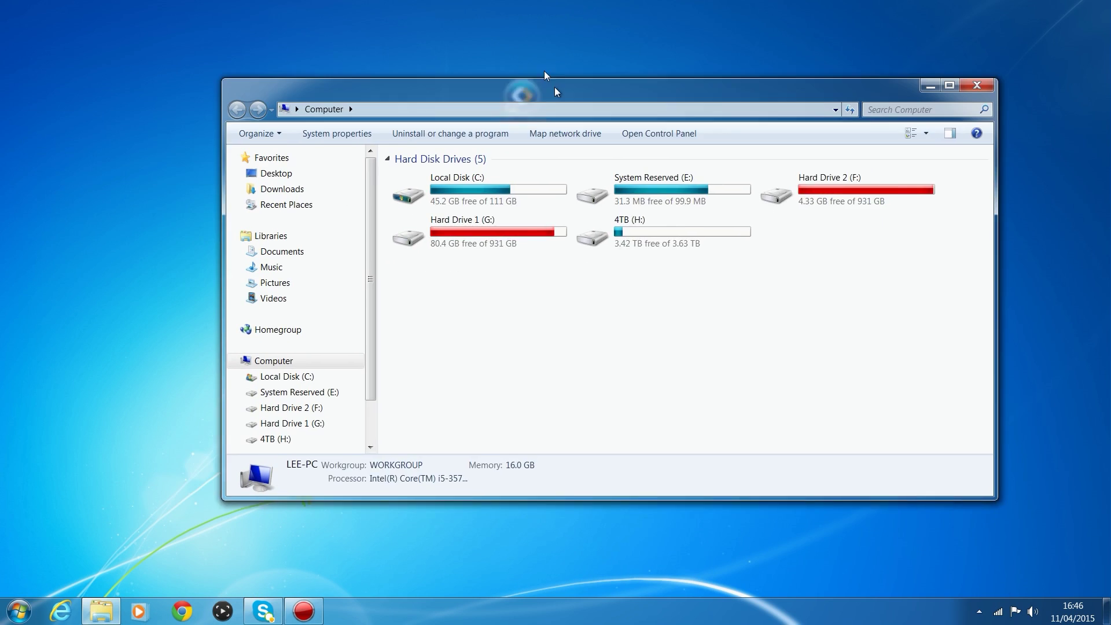
left_click_drag(554, 86, 492, 73)
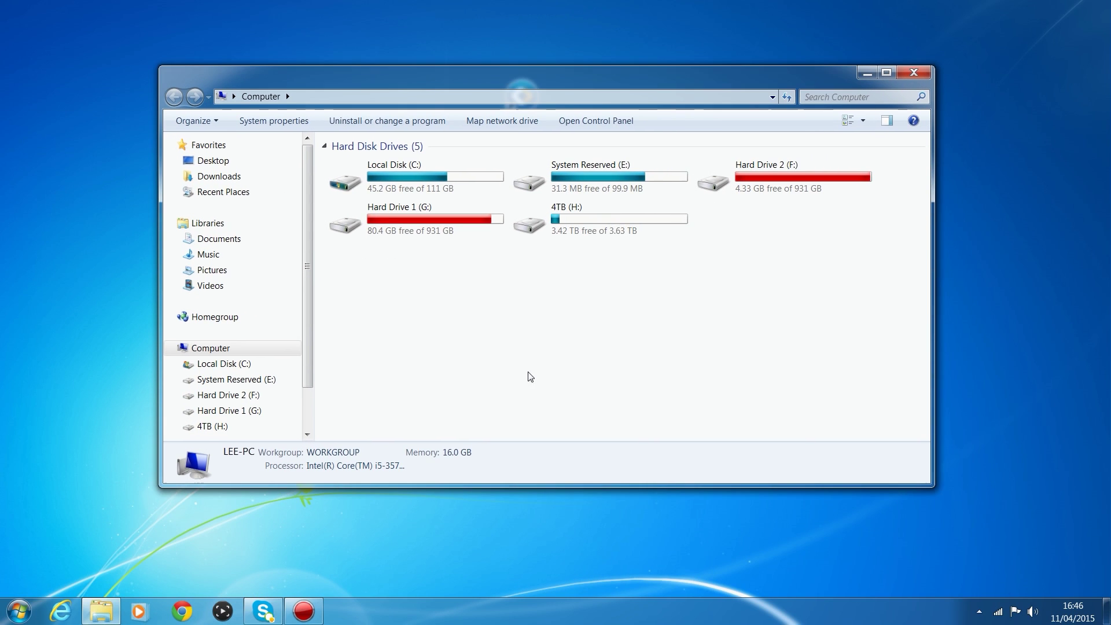
left_click(413, 176)
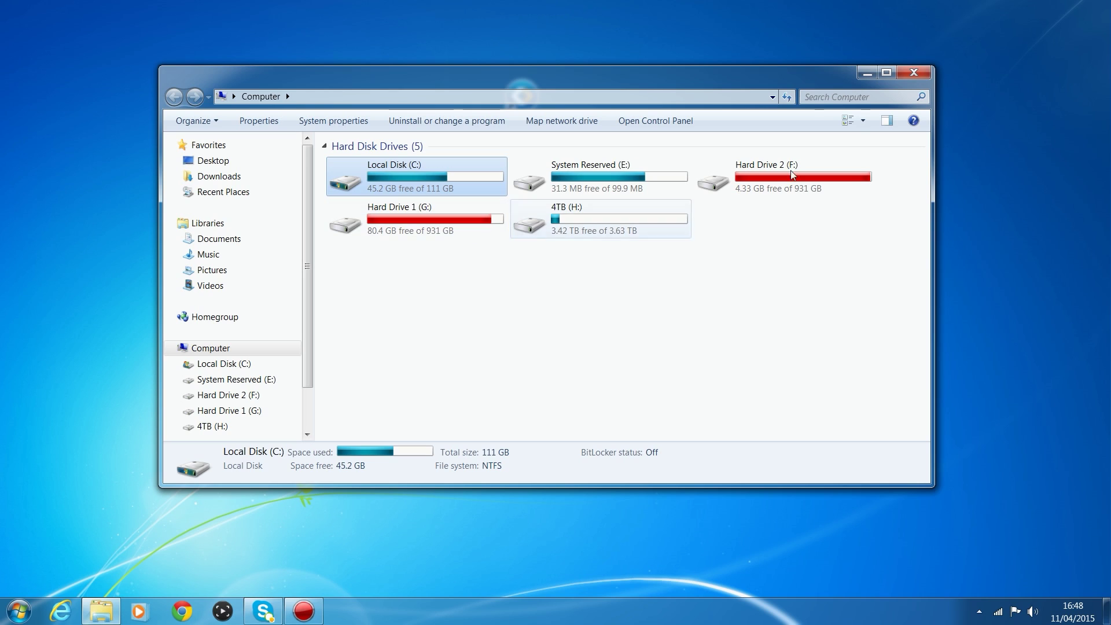
left_click(919, 73)
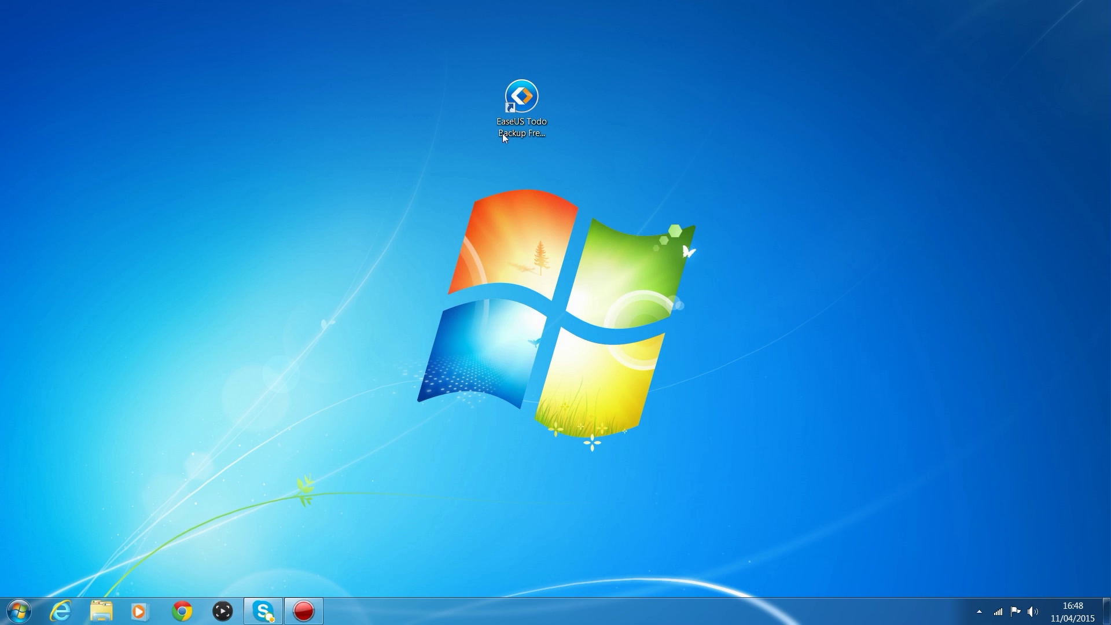
left_click_drag(540, 131, 672, 204)
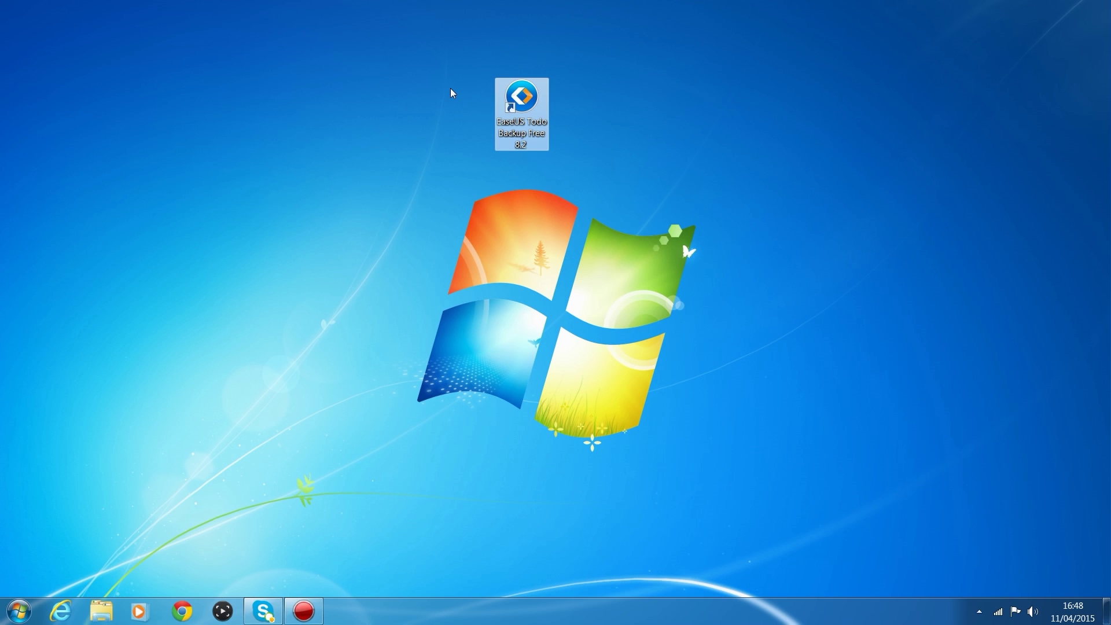
left_click_drag(450, 89, 599, 126)
Switch to Chrome, search for "easeus todo backup free", and go from the official product page to its freeware download form.
left_click(182, 611)
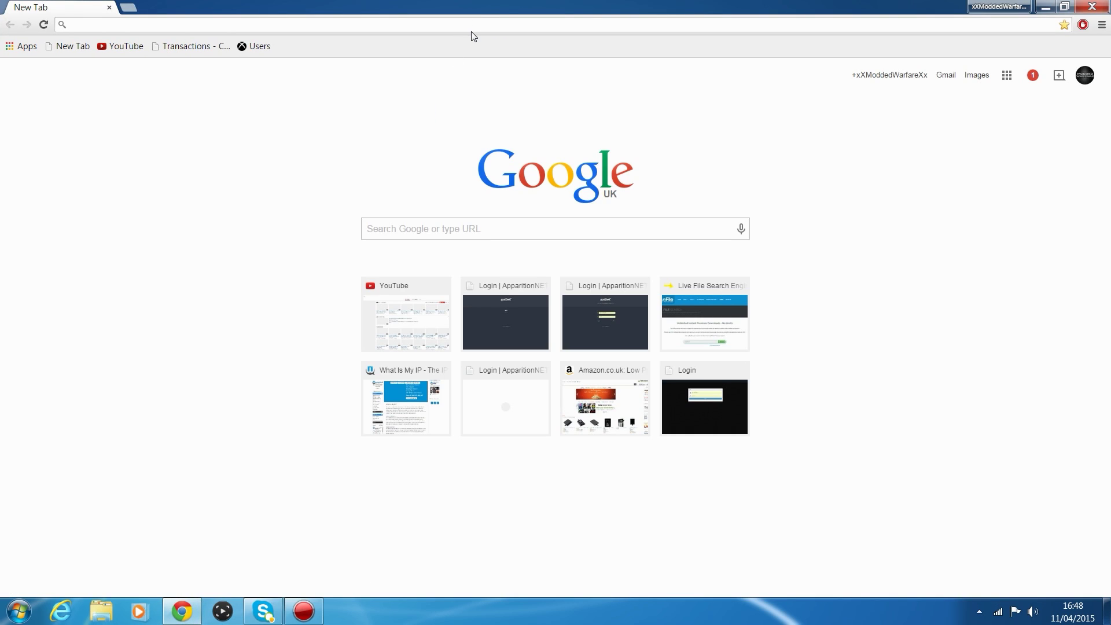
type("ease")
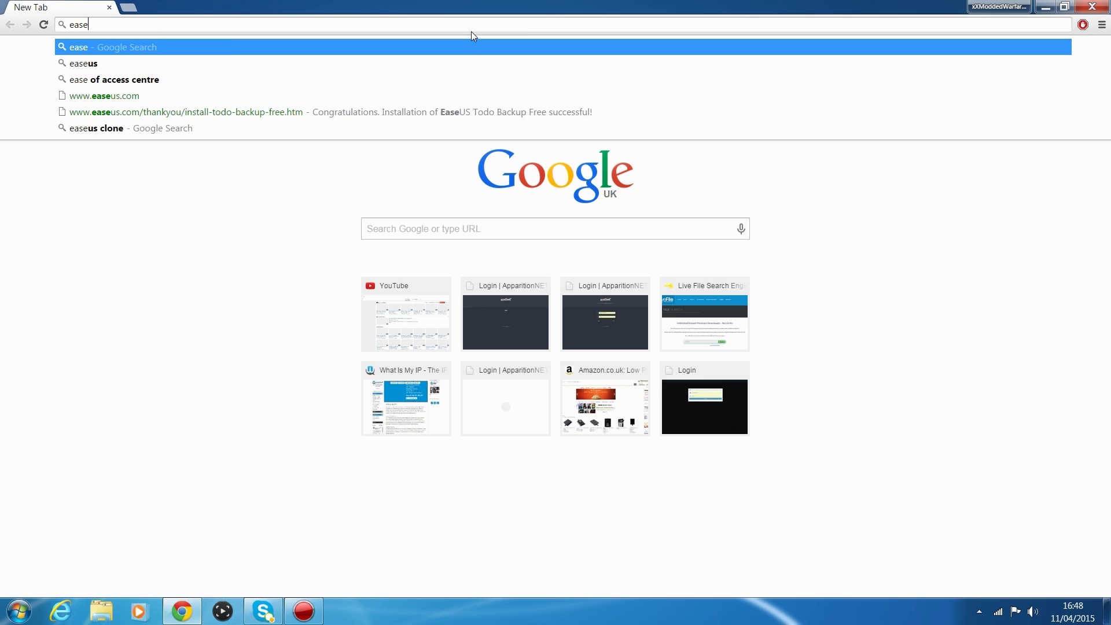
left_click_drag(396, 5, 278, 2)
type("US")
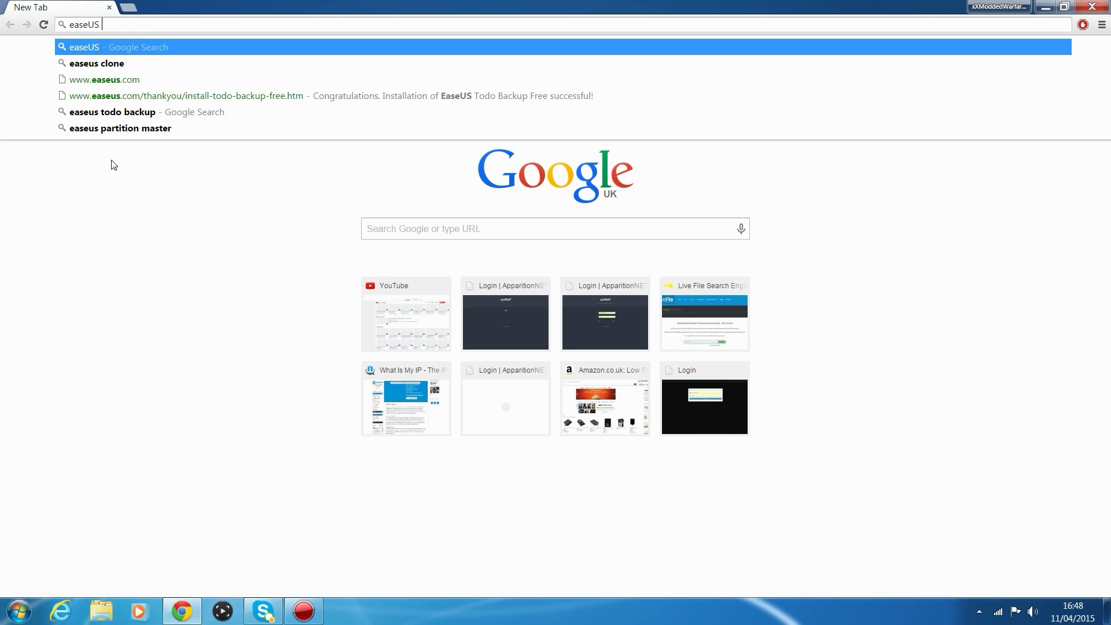
left_click_drag(487, 4, 348, 1)
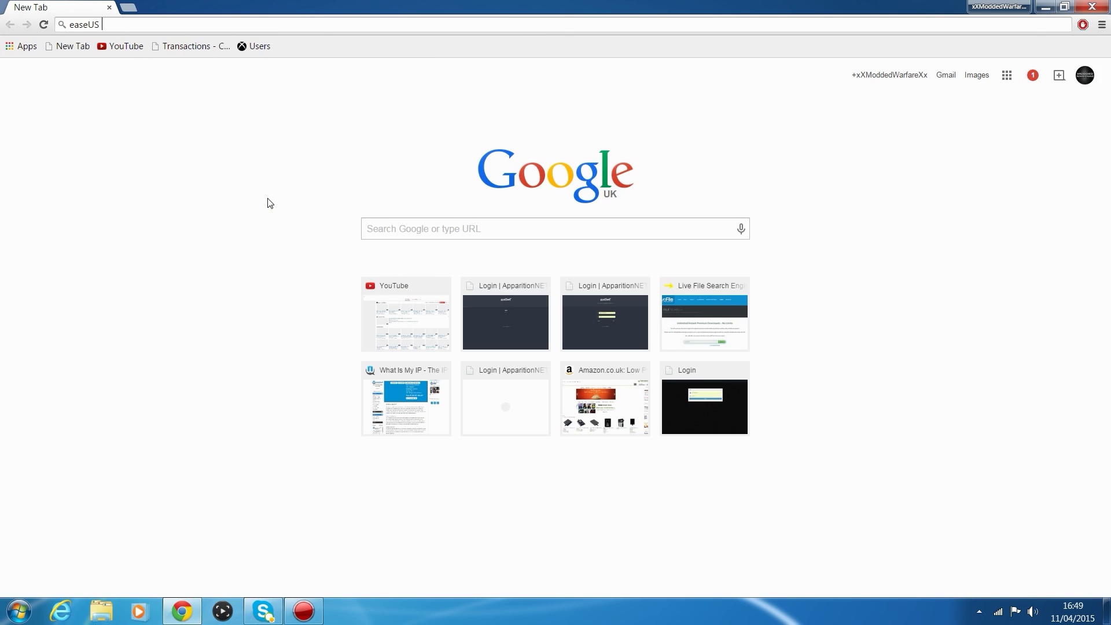
type("todo")
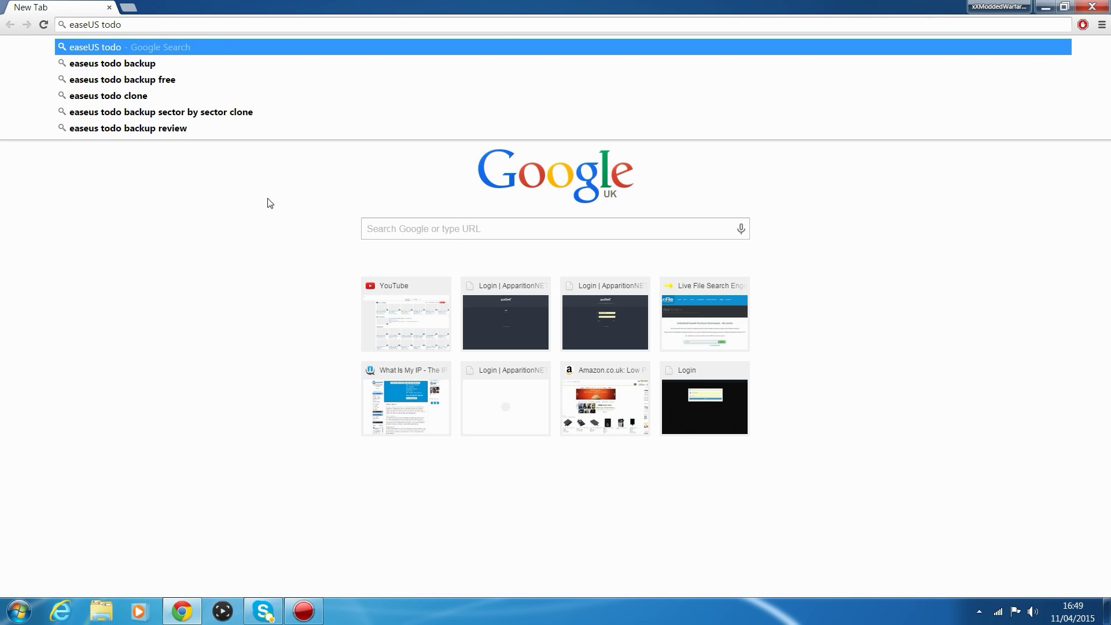
key("Down")
key("Down")
key("Return")
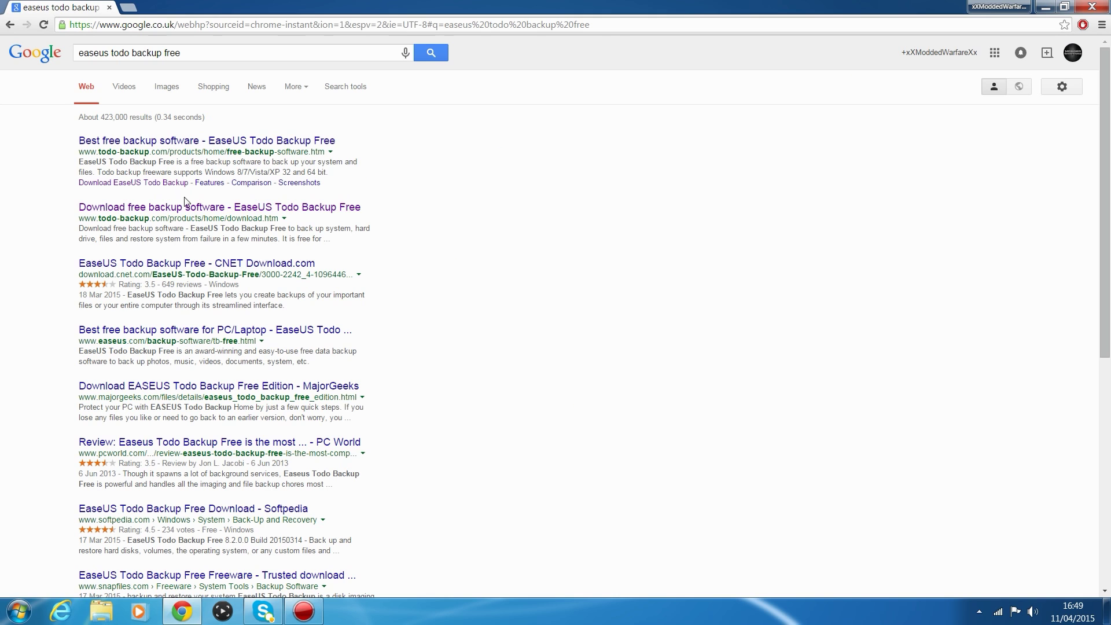
left_click(205, 144)
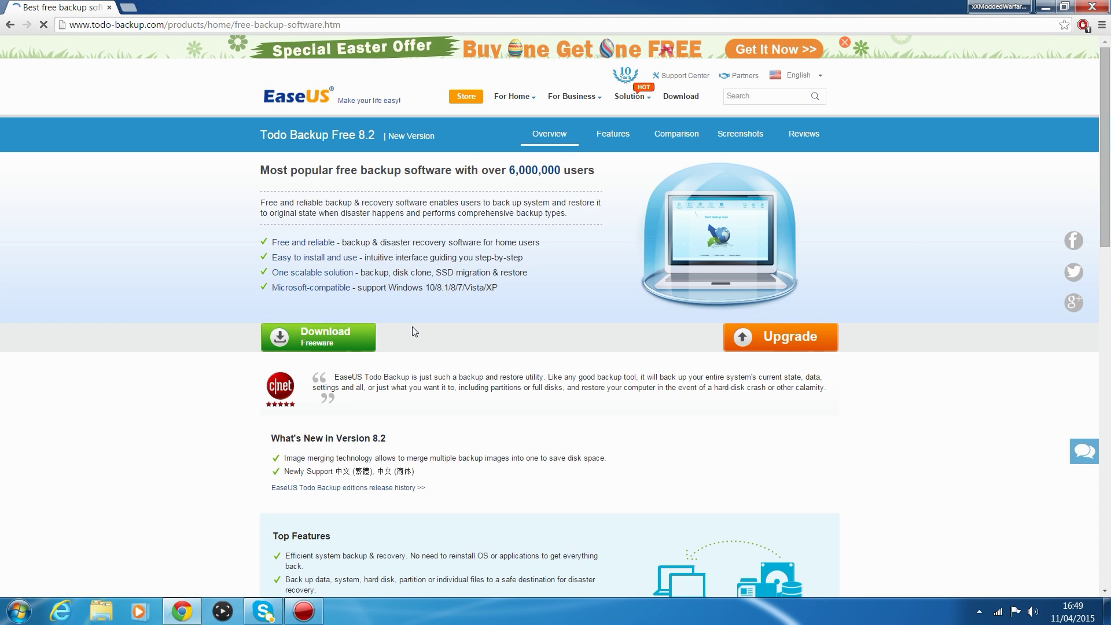
left_click(311, 344)
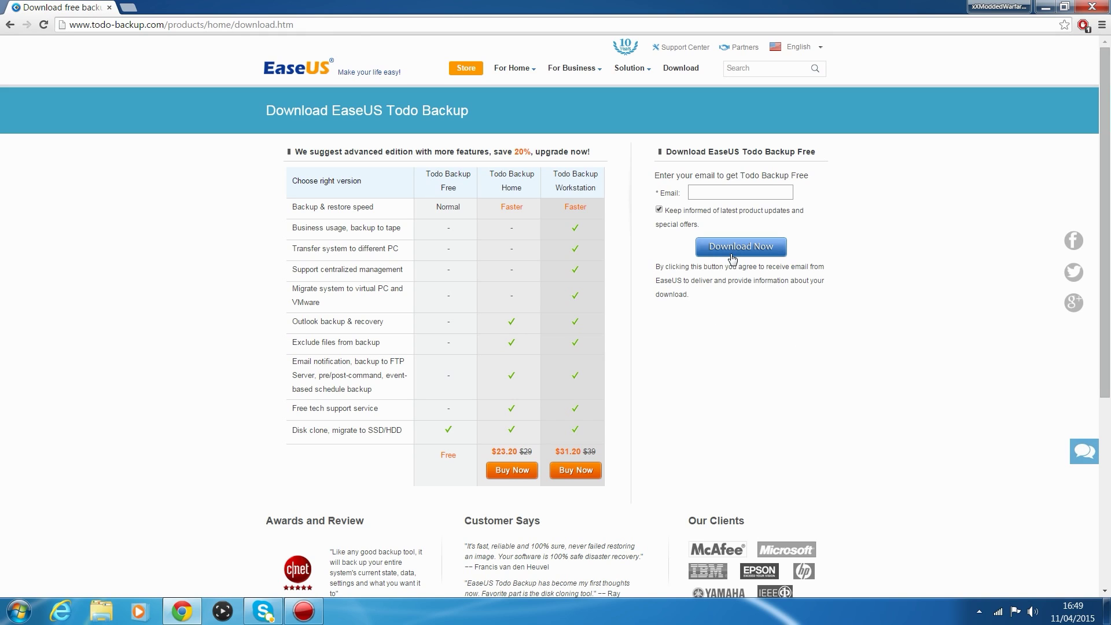
Get a temporary e-mail address from 10minutemail.com and enter it in the Todo Backup Free download form.
left_click(126, 8)
type("10minutemail.com")
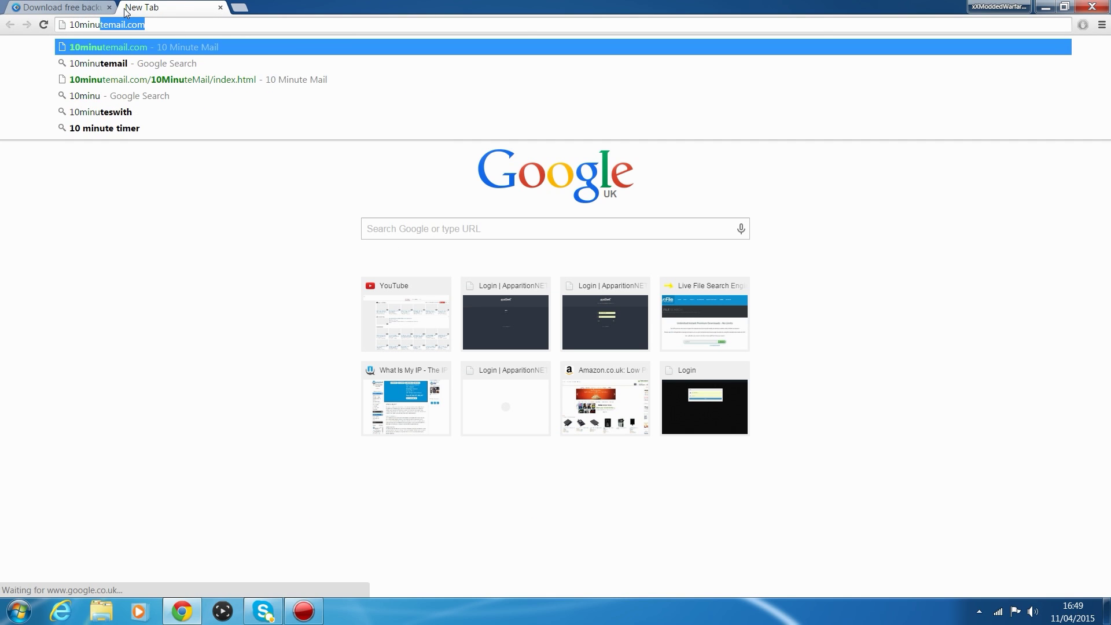
key("Return")
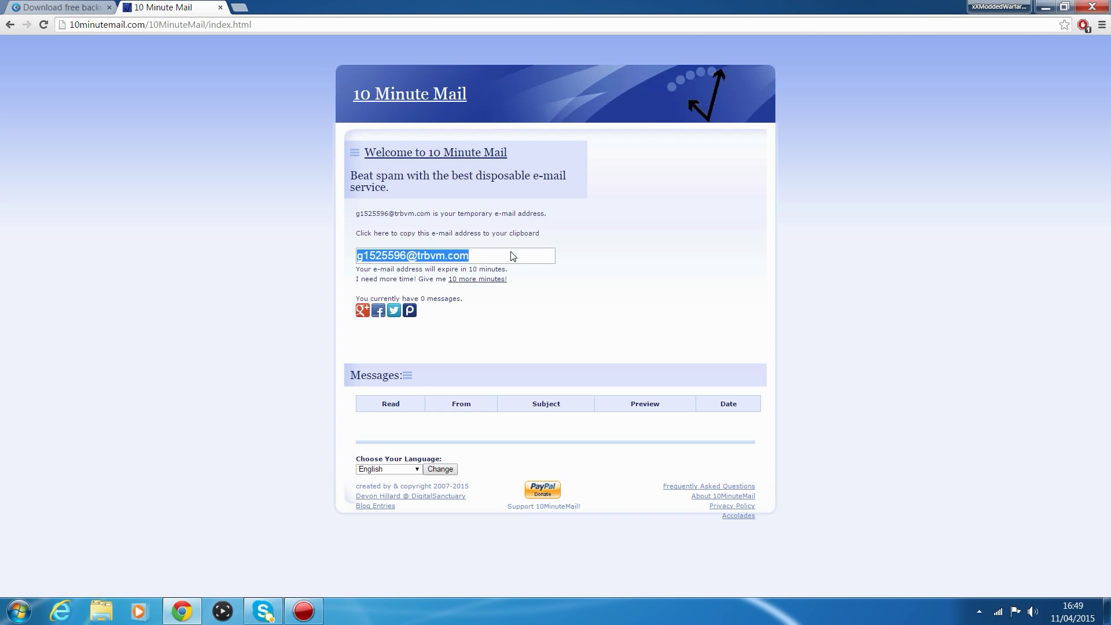
left_click_drag(511, 256, 318, 255)
key("ctrl+c")
left_click(63, 7)
key("ctrl+v")
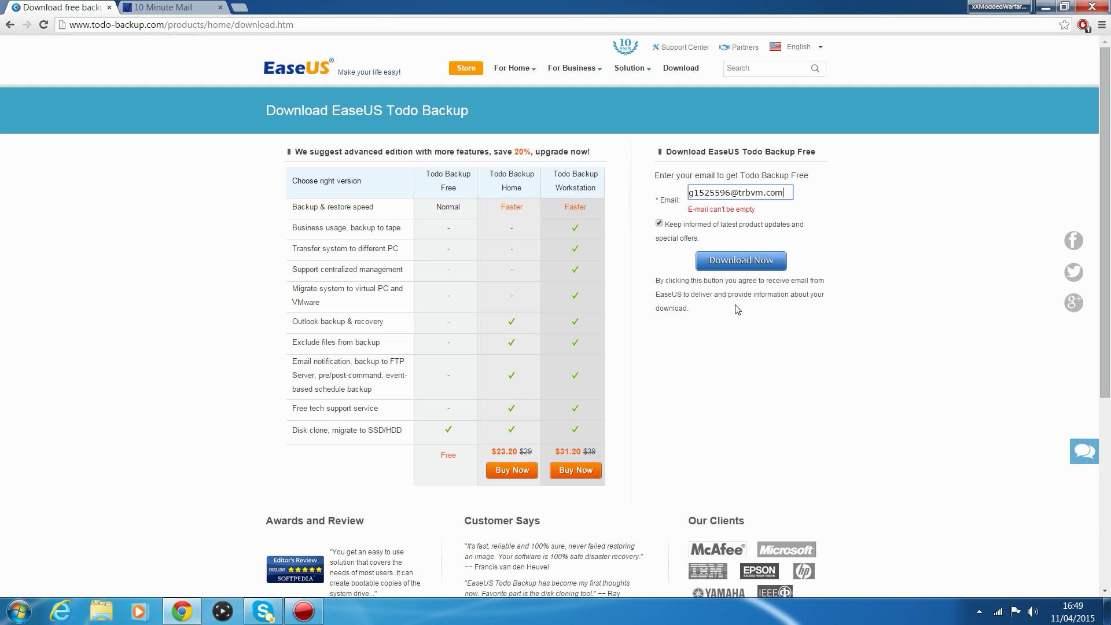
Submit the download form, try to download tb_free.exe, and dismiss the duplicate download prompt with the browser minimized.
left_click(741, 260)
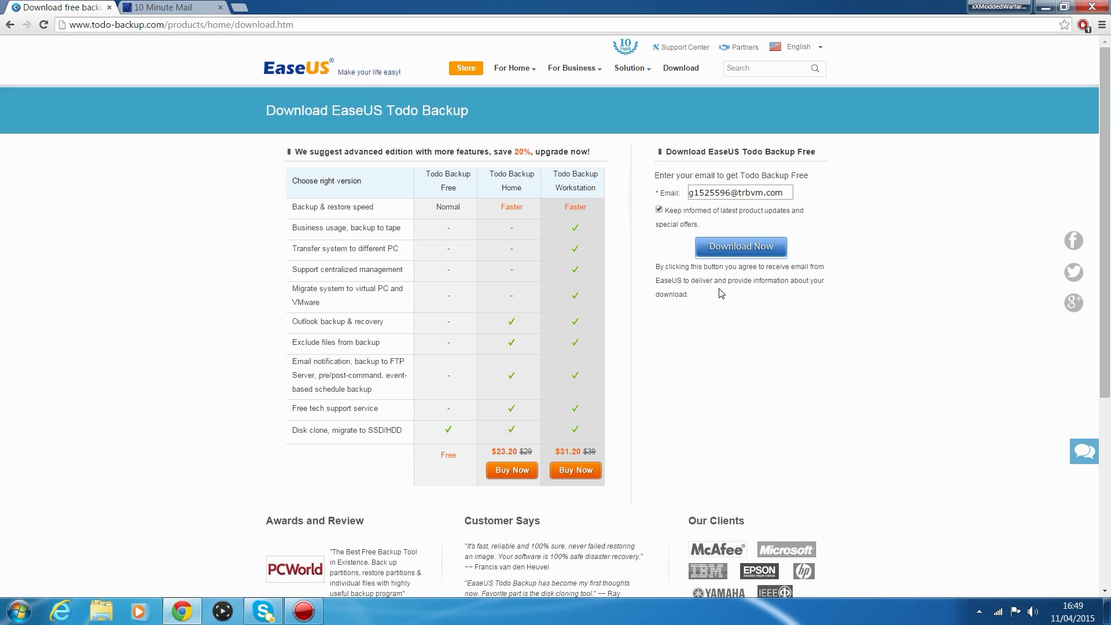
left_click(747, 248)
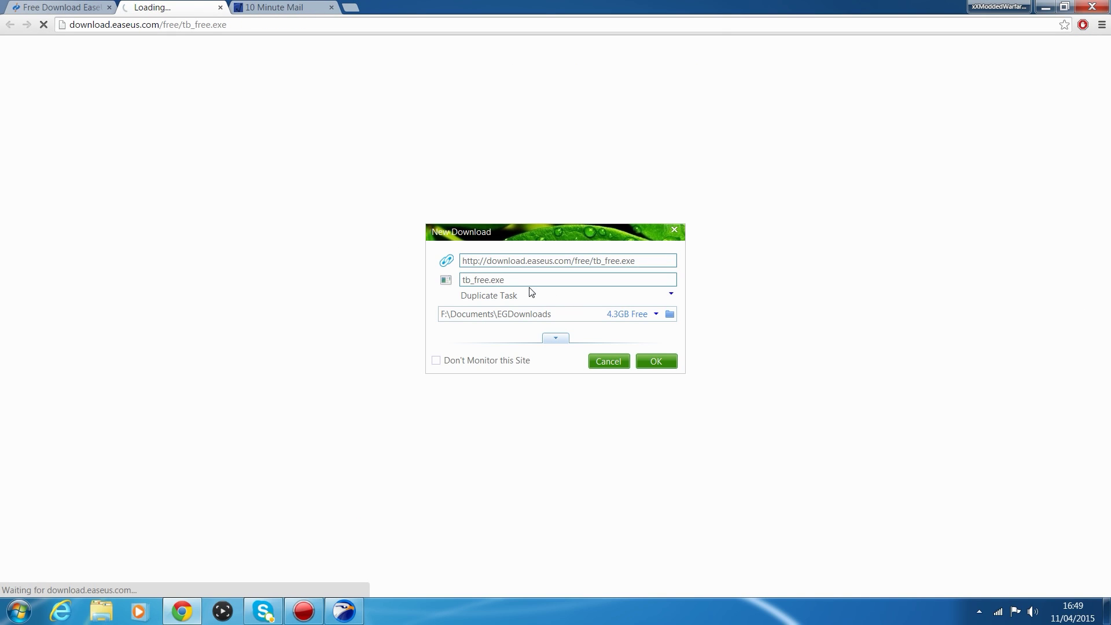
left_click(665, 362)
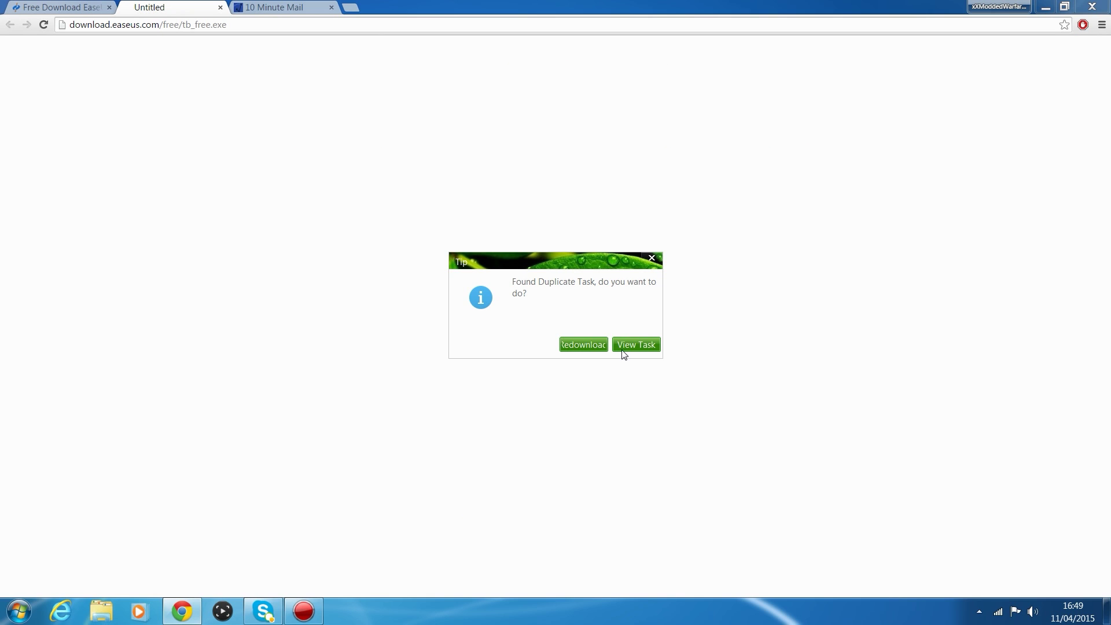
left_click(1046, 7)
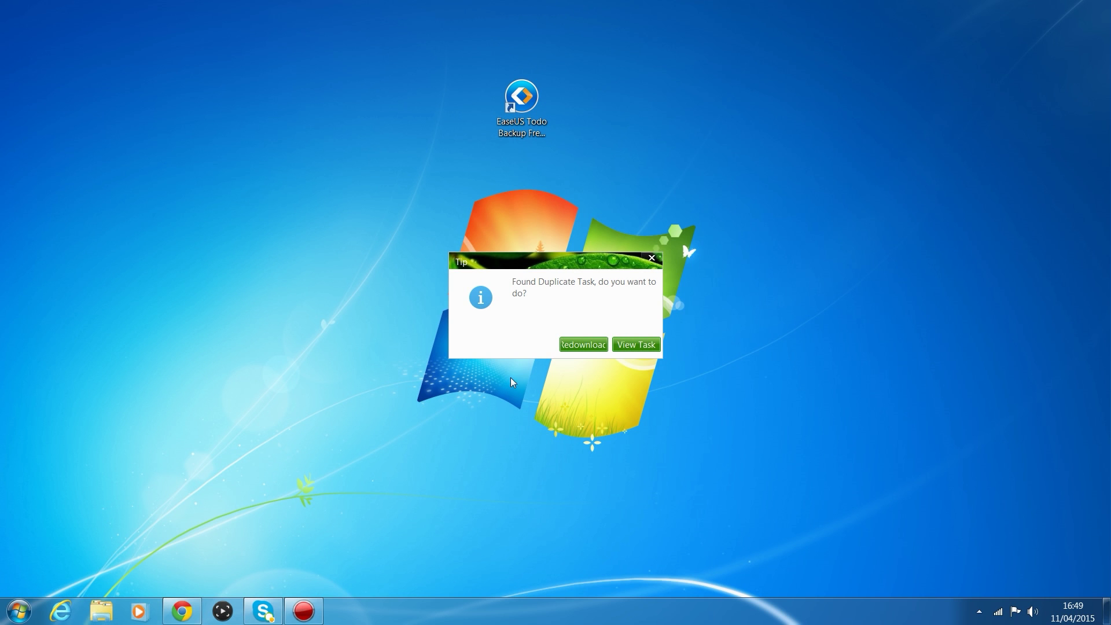
left_click(652, 258)
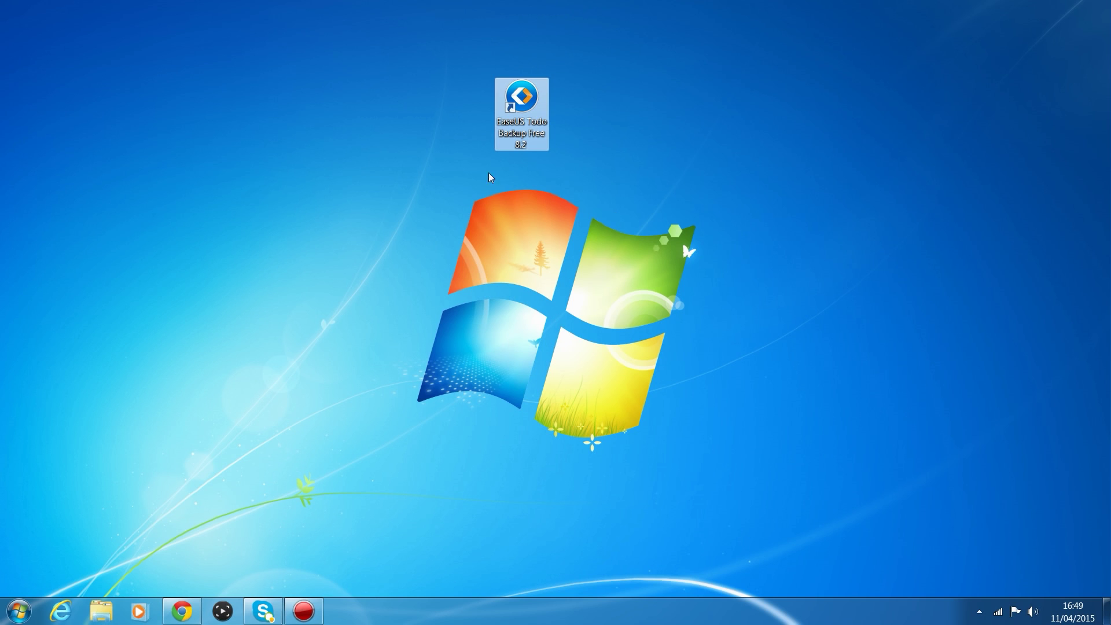
Launch EaseUS Todo Backup Free 8.2 from the desktop and start a disk/partition clone.
double_click(519, 113)
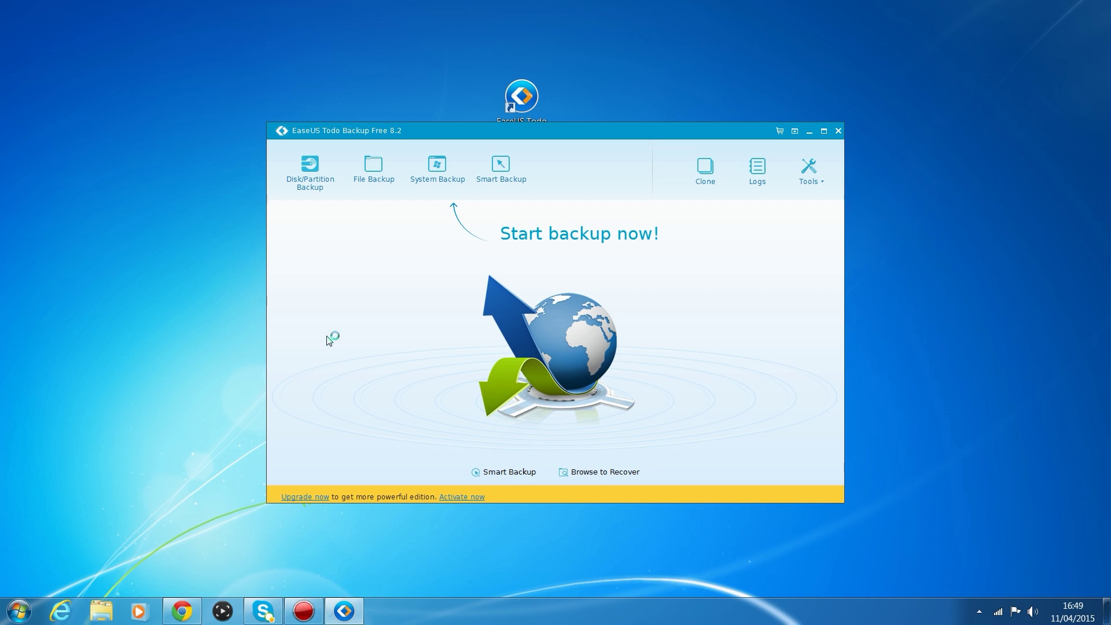
left_click(709, 169)
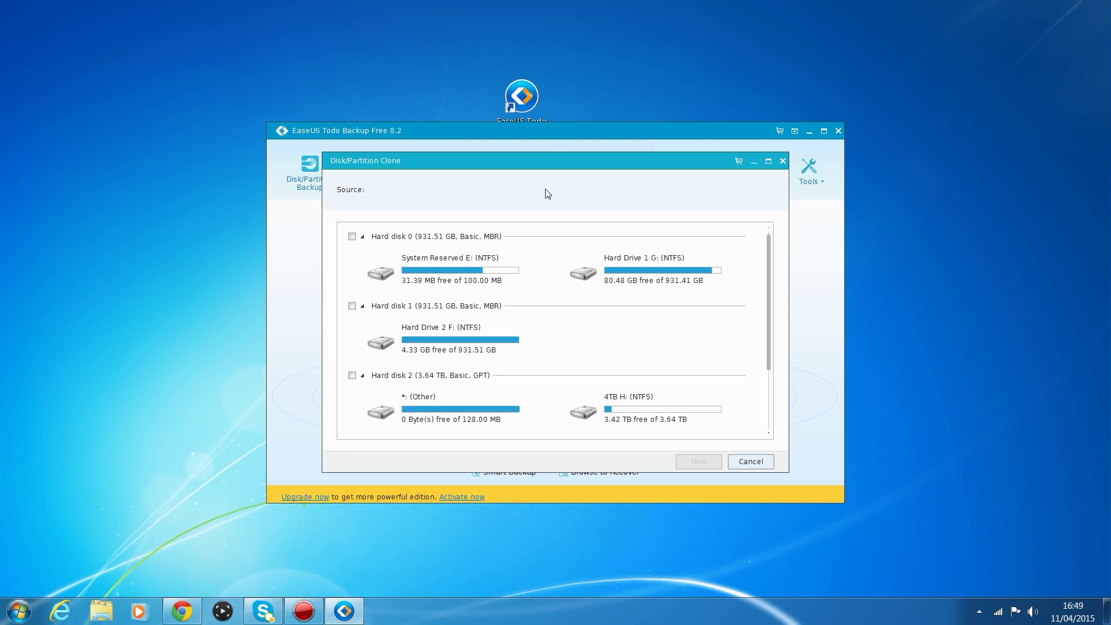
mouse_move(555, 160)
left_mouse_down()
mouse_move(573, 156)
mouse_move(557, 152)
left_mouse_up()
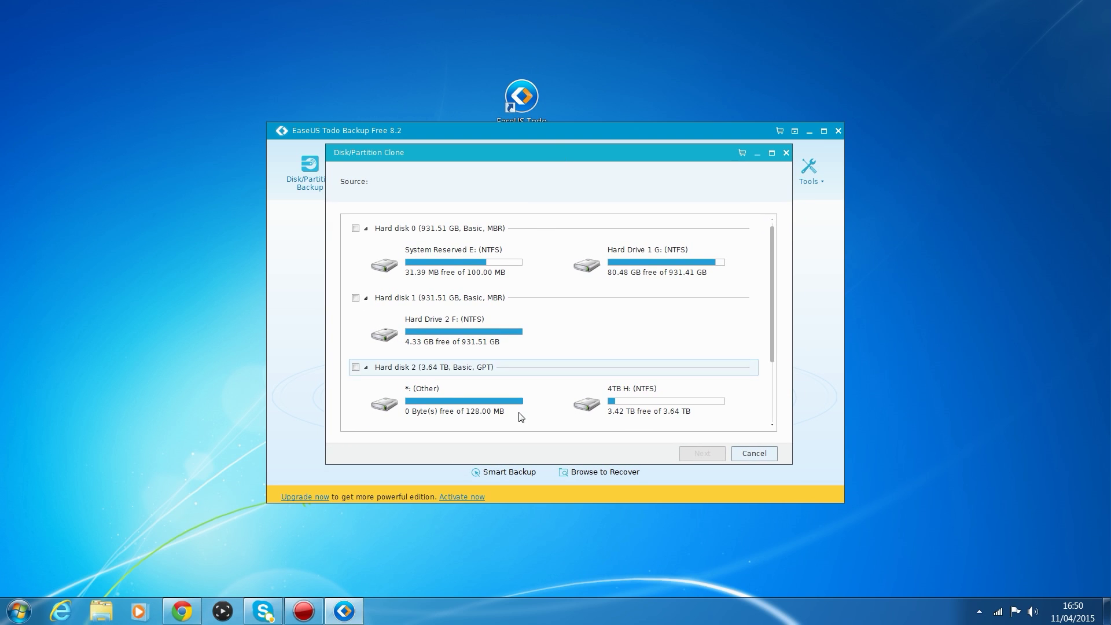
Choose the whole Hard disk 4 (111.79 GB), containing System Reserved and C:, as the clone source and continue to target selection.
scroll(582, 379, "down", 1)
scroll(582, 380, "down", 2)
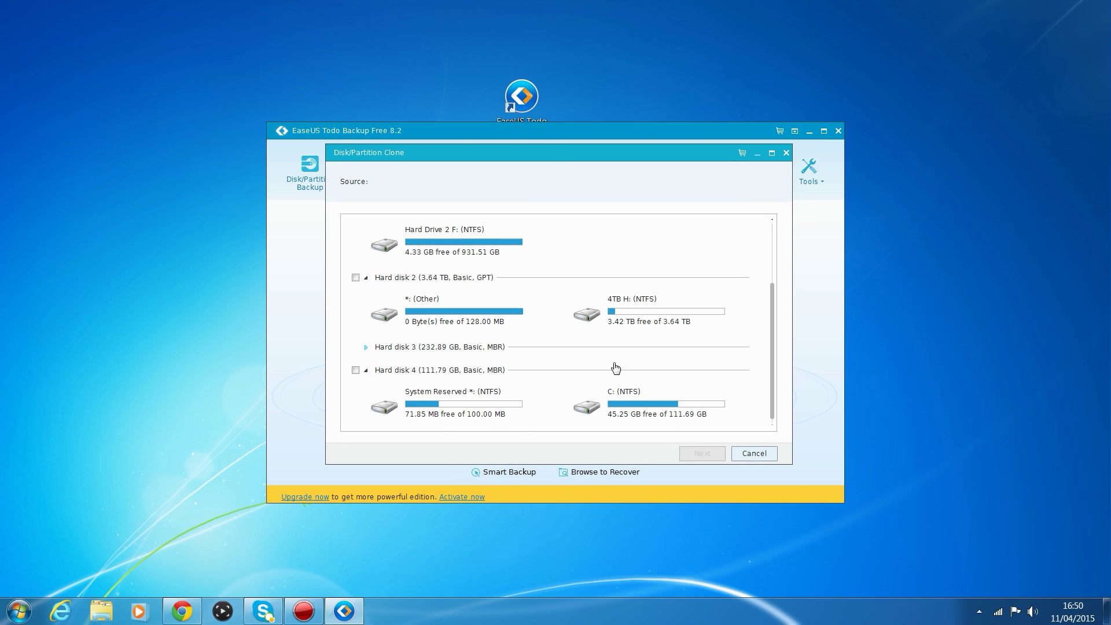
scroll(580, 376, "up", 1)
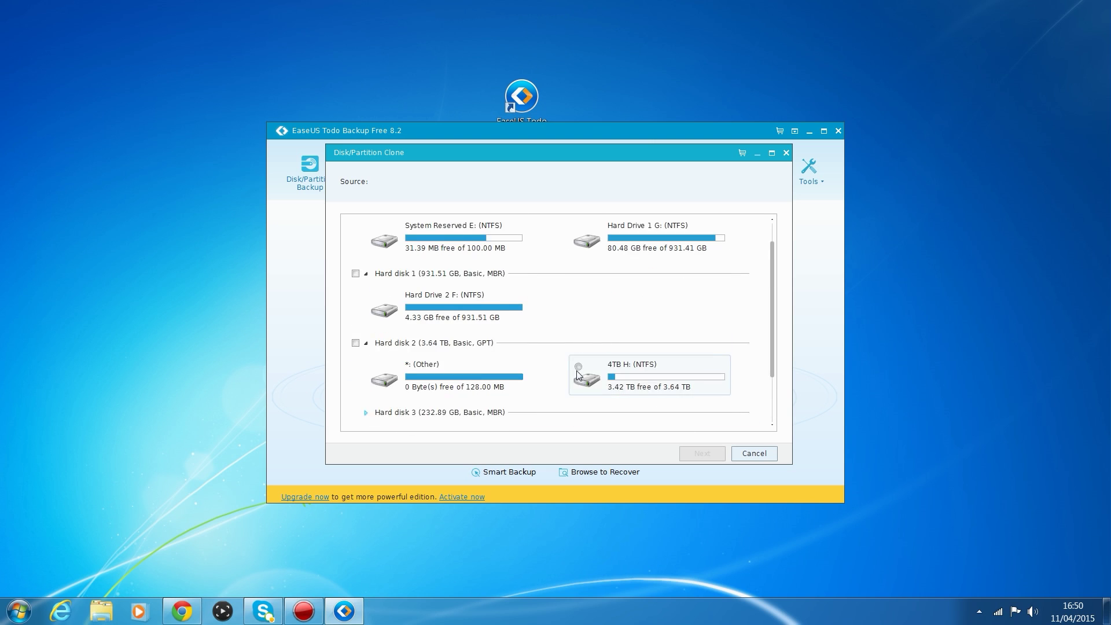
scroll(587, 336, "down", 1)
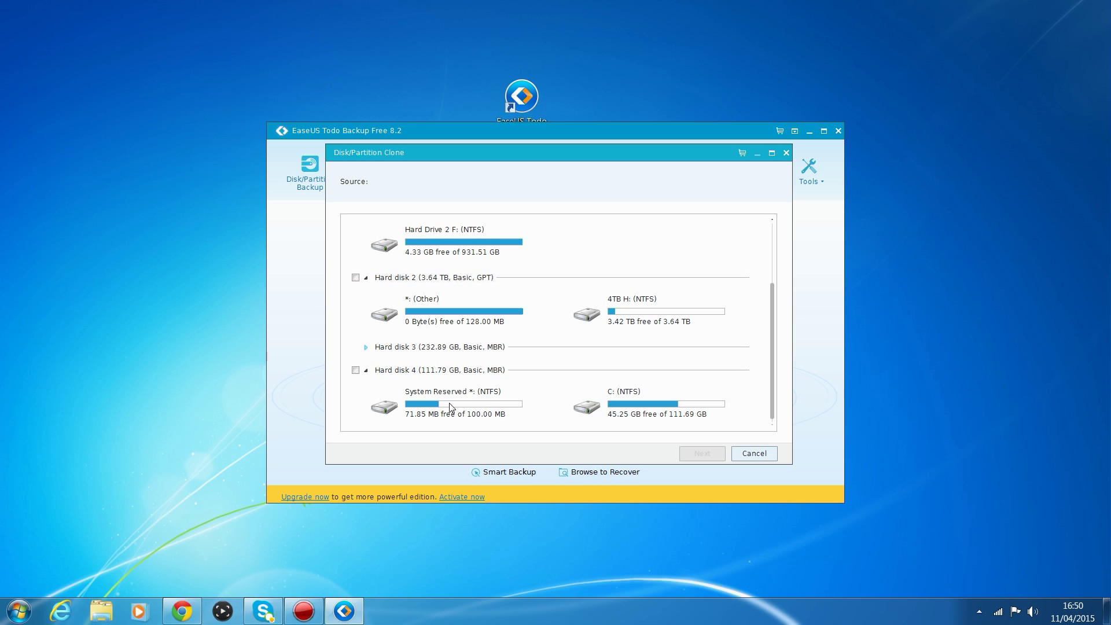
left_click(355, 372)
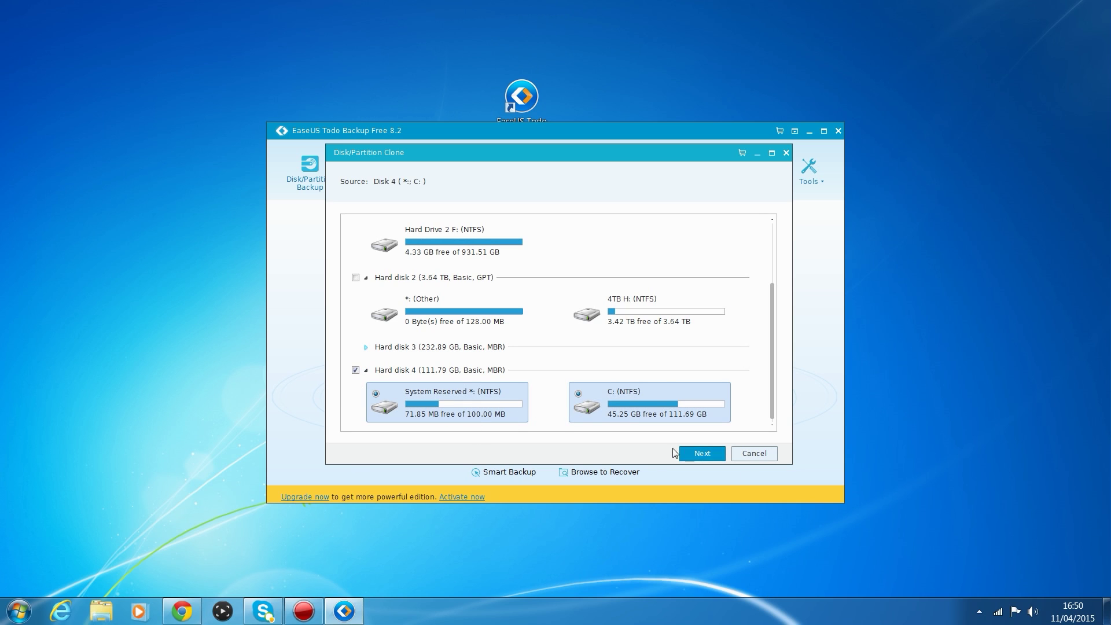
left_click(701, 455)
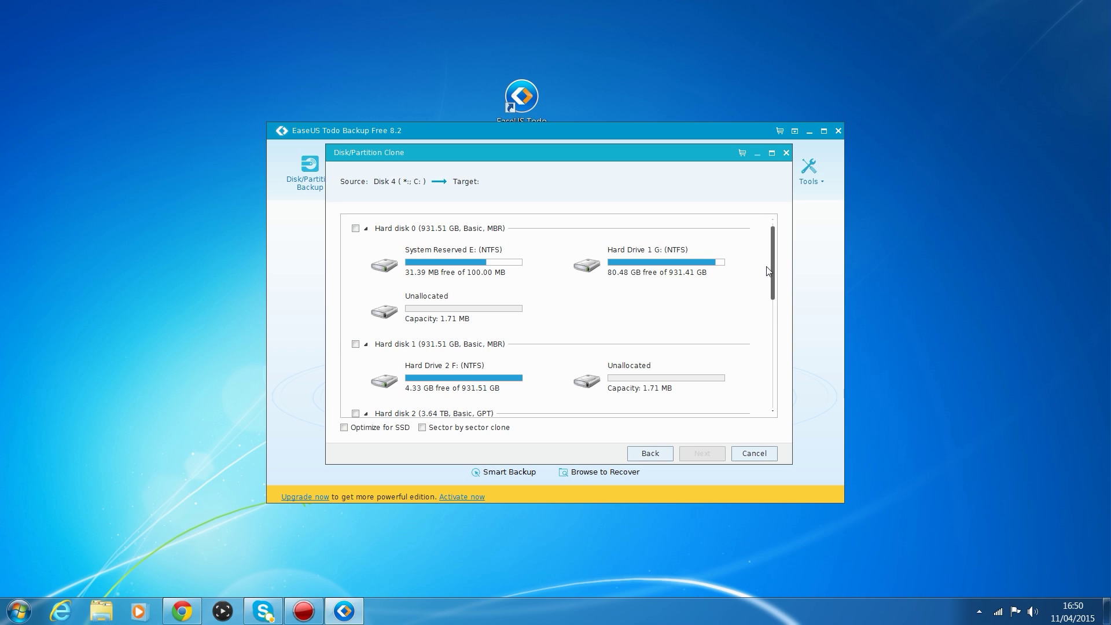
Check the list of drives in the Computer window against the clone targets and close the window.
left_click_drag(773, 270, 348, 501)
left_click(19, 612)
left_click(275, 376)
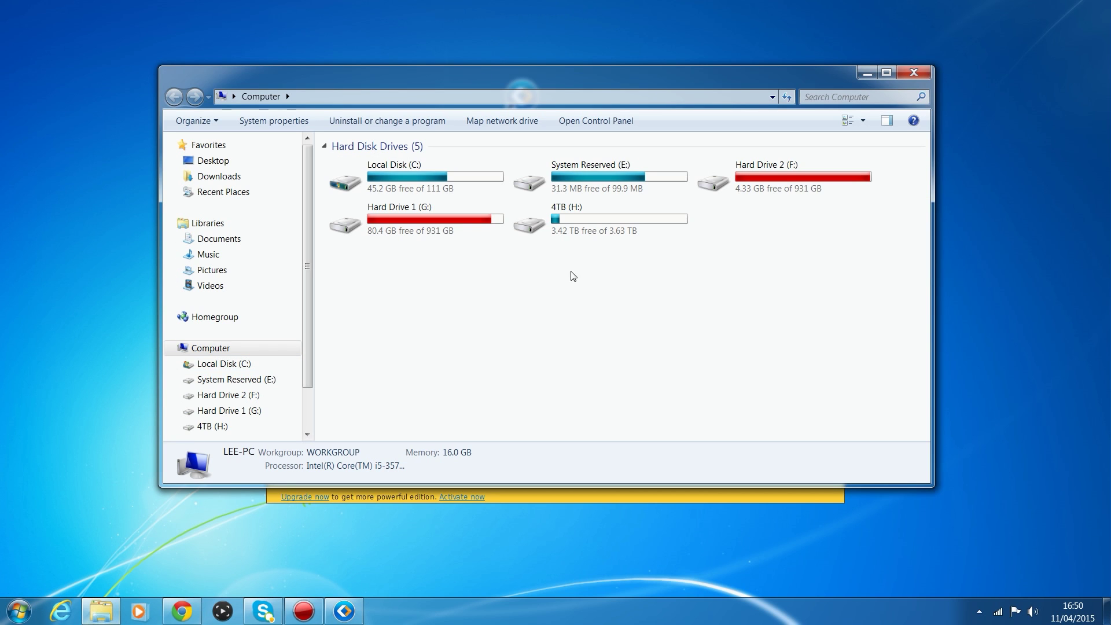
left_click(926, 72)
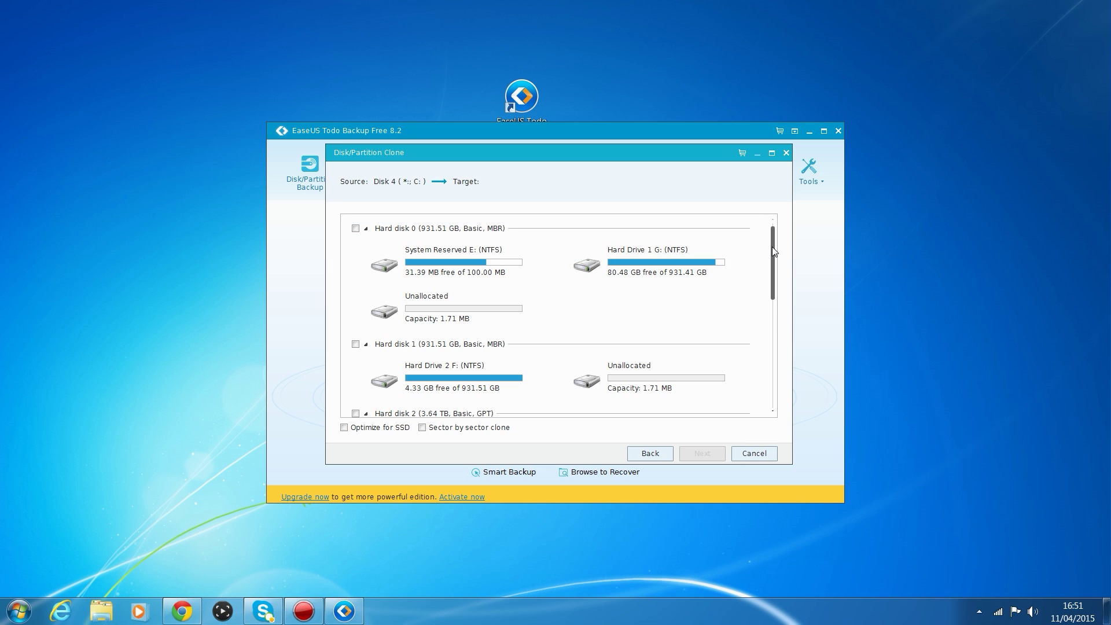
Choose the unallocated Hard disk 3 (232.89 GB) as the clone target and continue to the disk layout preview.
left_click_drag(772, 246, 741, 340)
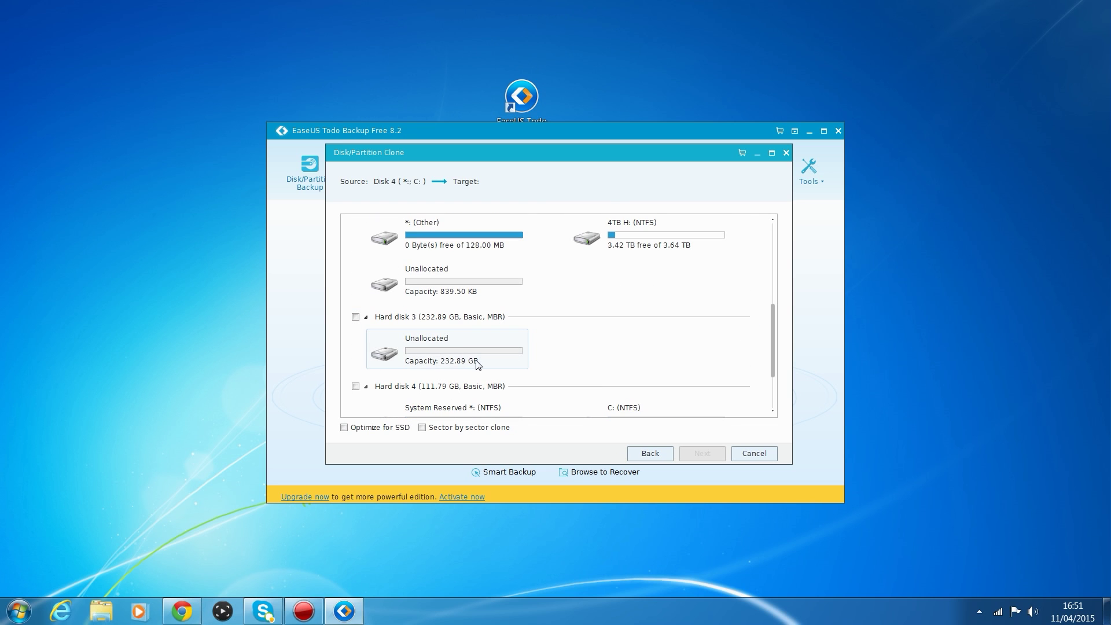
left_click(356, 317)
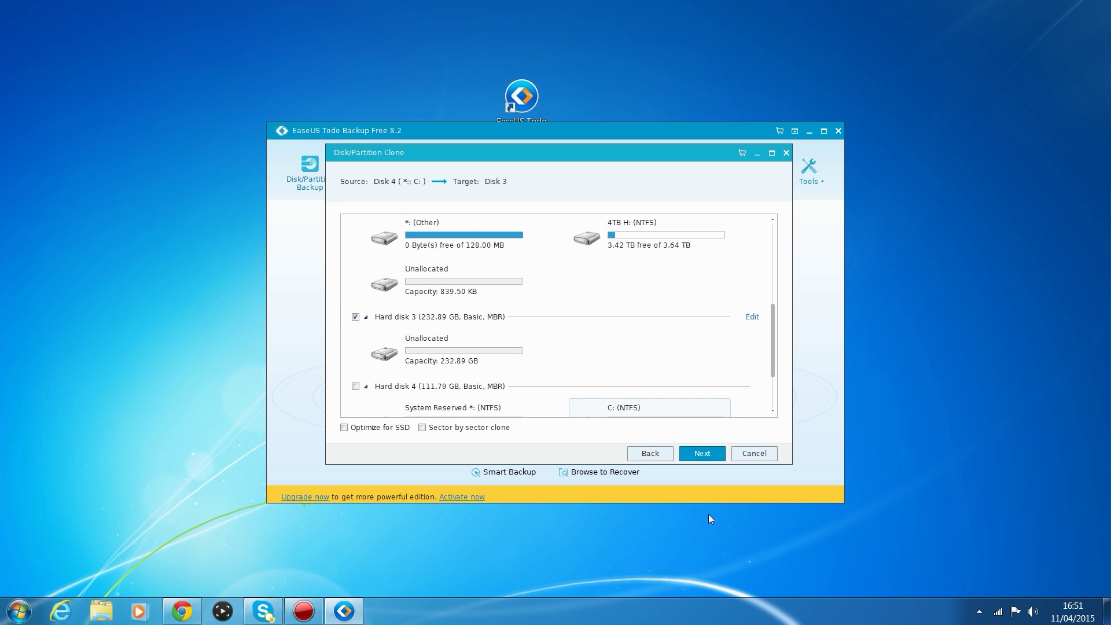
mouse_move(772, 319)
left_mouse_down()
mouse_move(772, 359)
mouse_move(772, 320)
left_mouse_up()
left_click(713, 453)
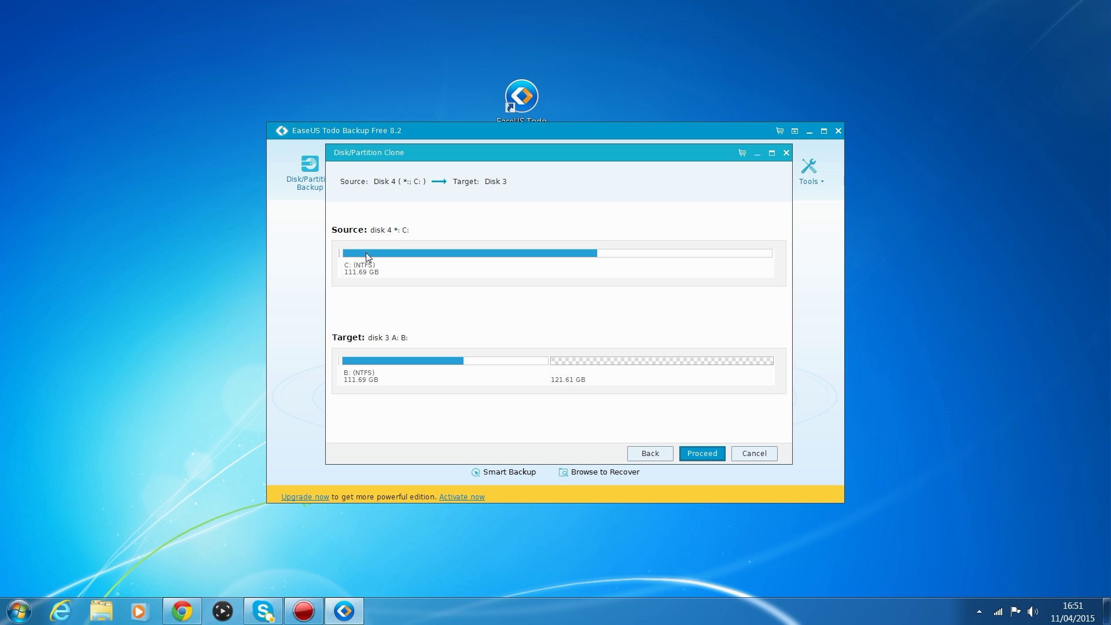
Check the source and target partition layouts and start cloning Disk 4 to Disk 3.
mouse_move(650, 272)
left_click(440, 363)
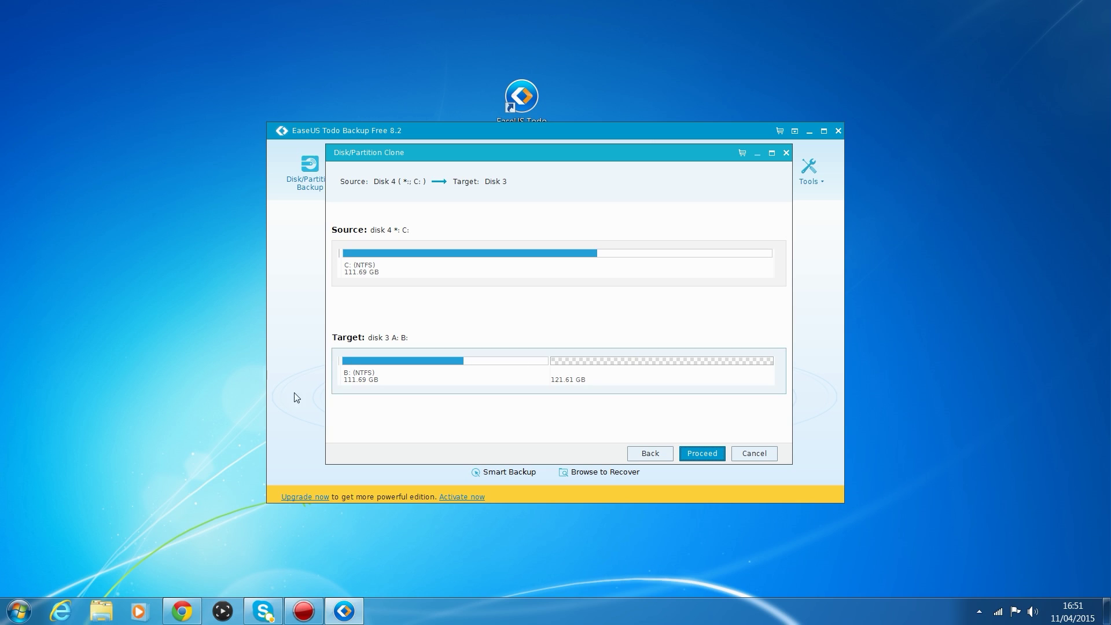
left_click(707, 451)
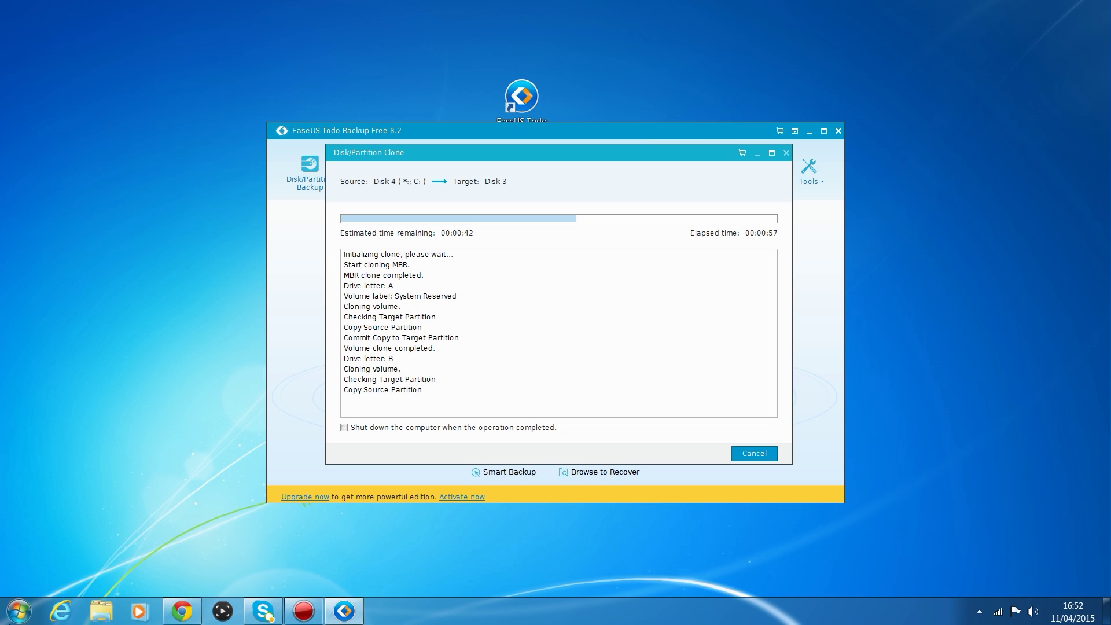
Inspect Local Disk (C:) in the Computer window while the clone runs and close the window.
left_click(19, 611)
left_click(175, 386)
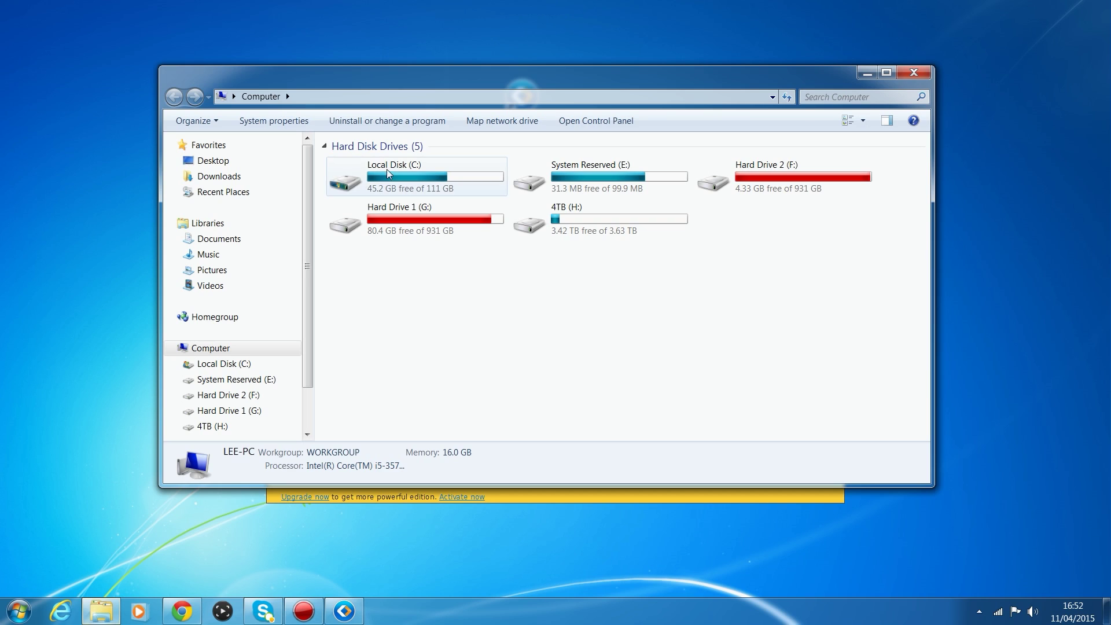
left_click(449, 178)
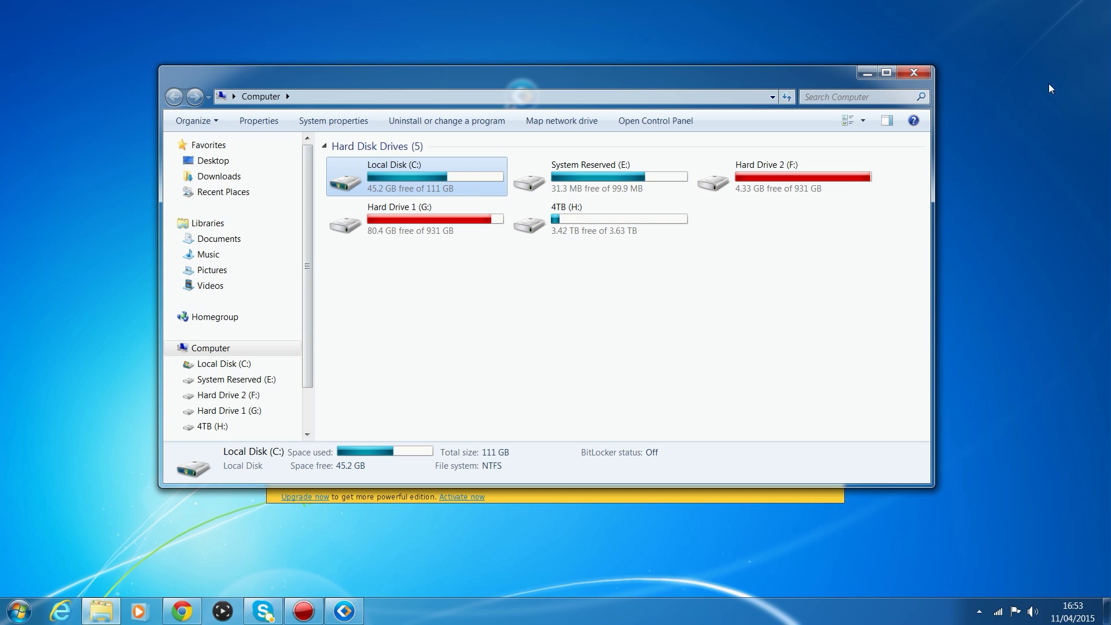
left_click(913, 72)
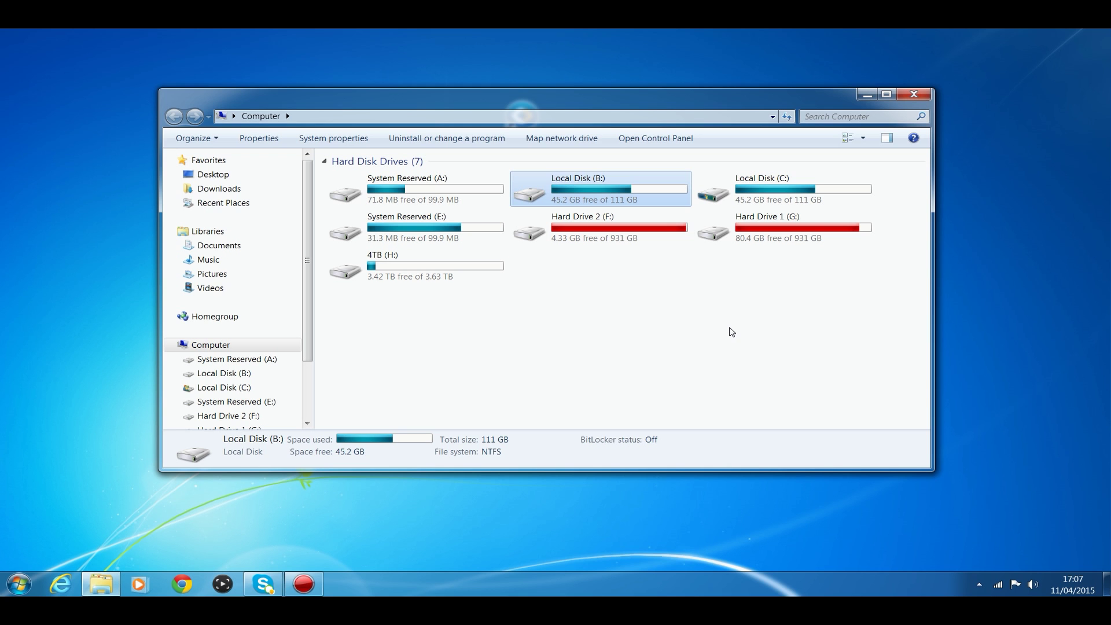
Compare the cloned Local Disk (B:) with Local Disk (C:) in the Computer window and reposition the window.
left_click(731, 330)
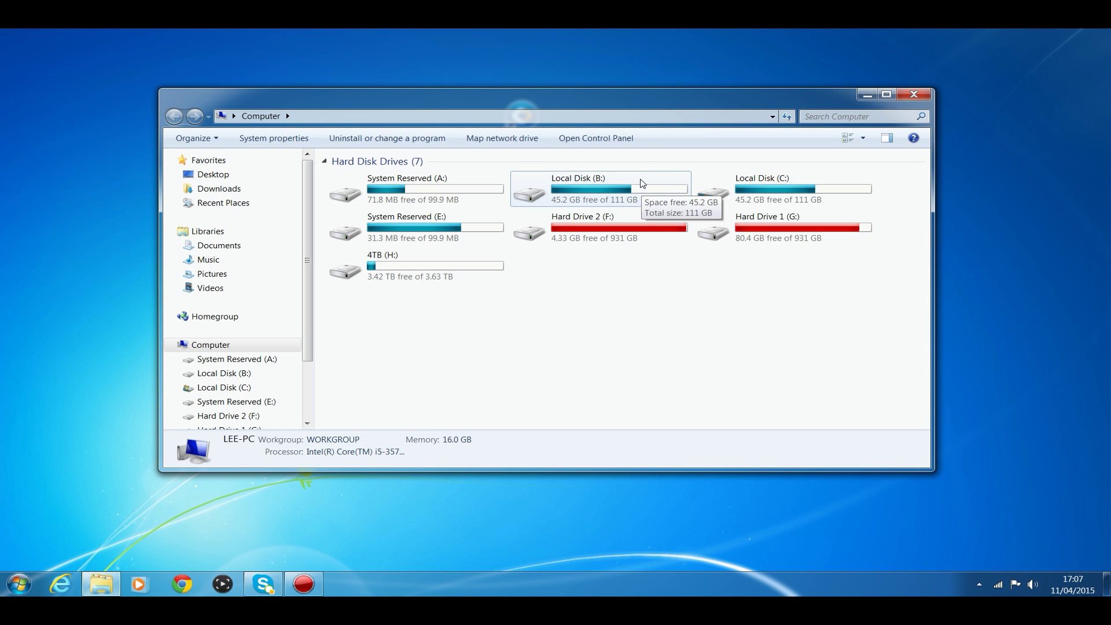
left_click(648, 192)
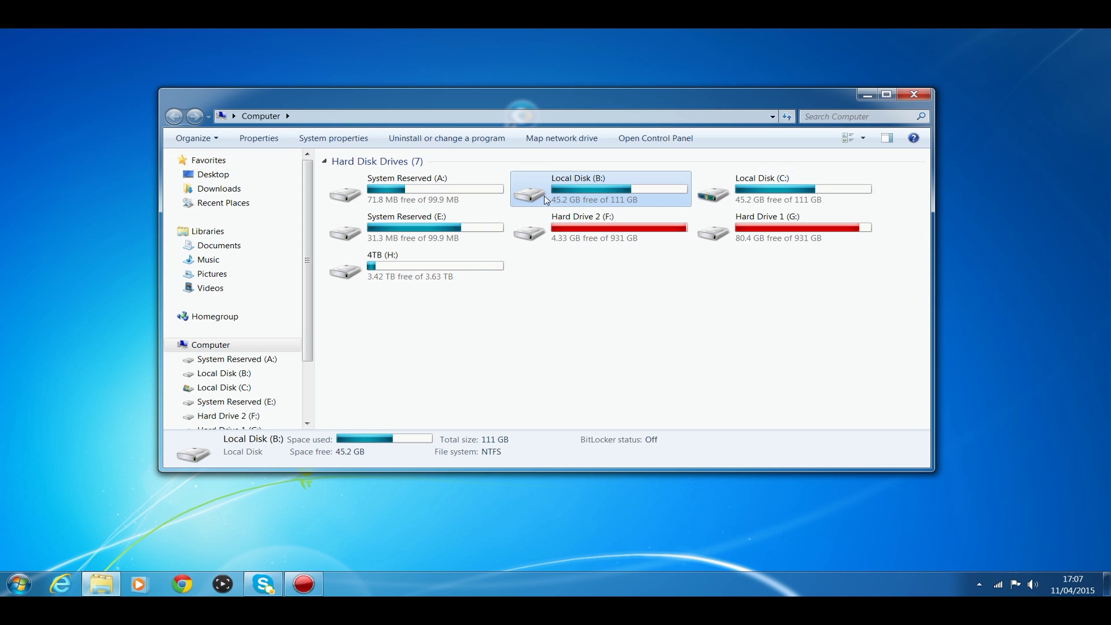
left_click(809, 200)
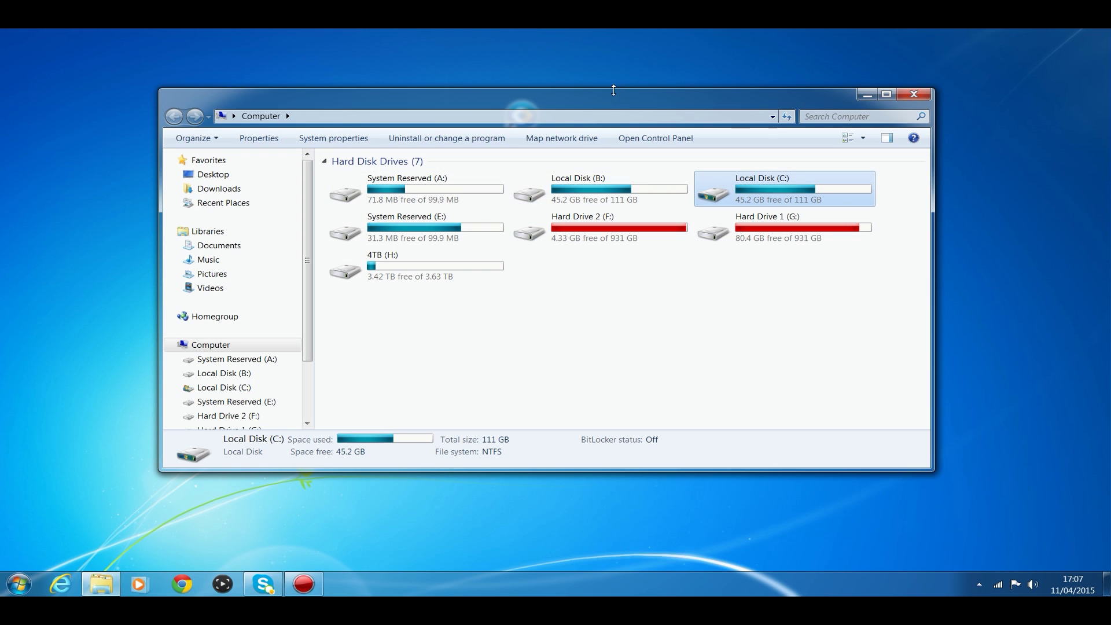
left_click_drag(613, 91, 609, 138)
left_click(536, 130)
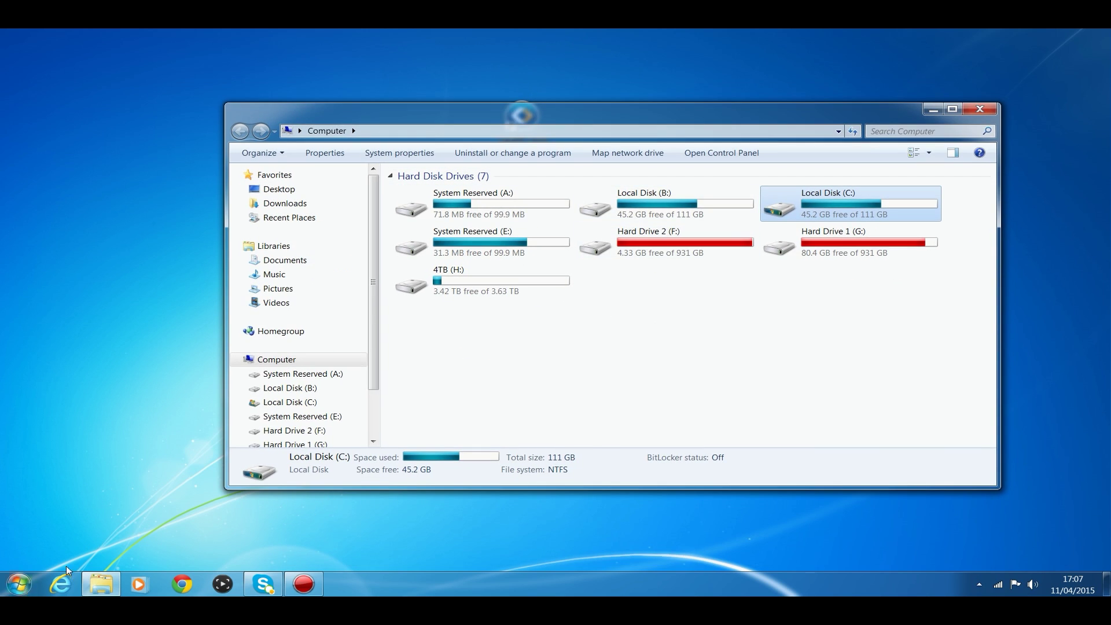
Open Computer Management, move its window towards the centre of the screen and show Disk Management.
left_click(19, 585)
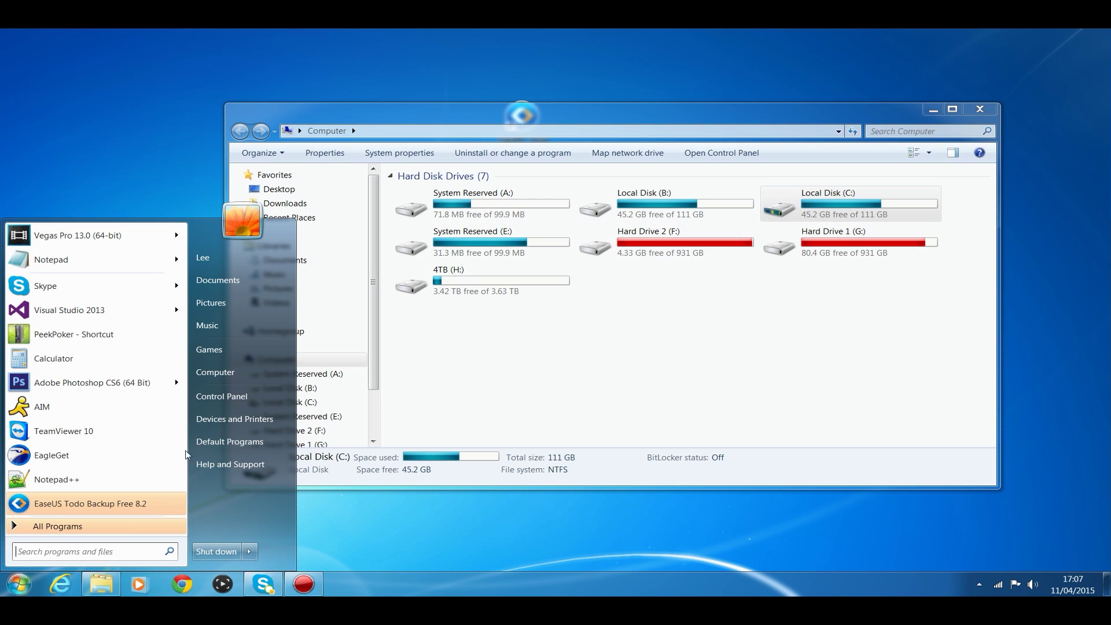
right_click(241, 375)
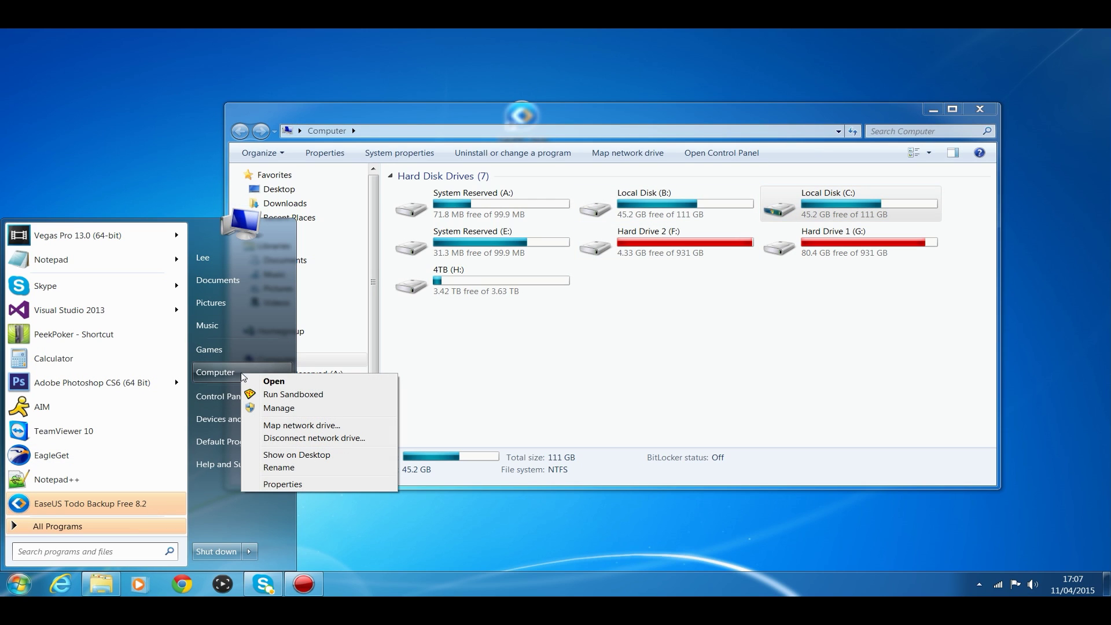
left_click(287, 408)
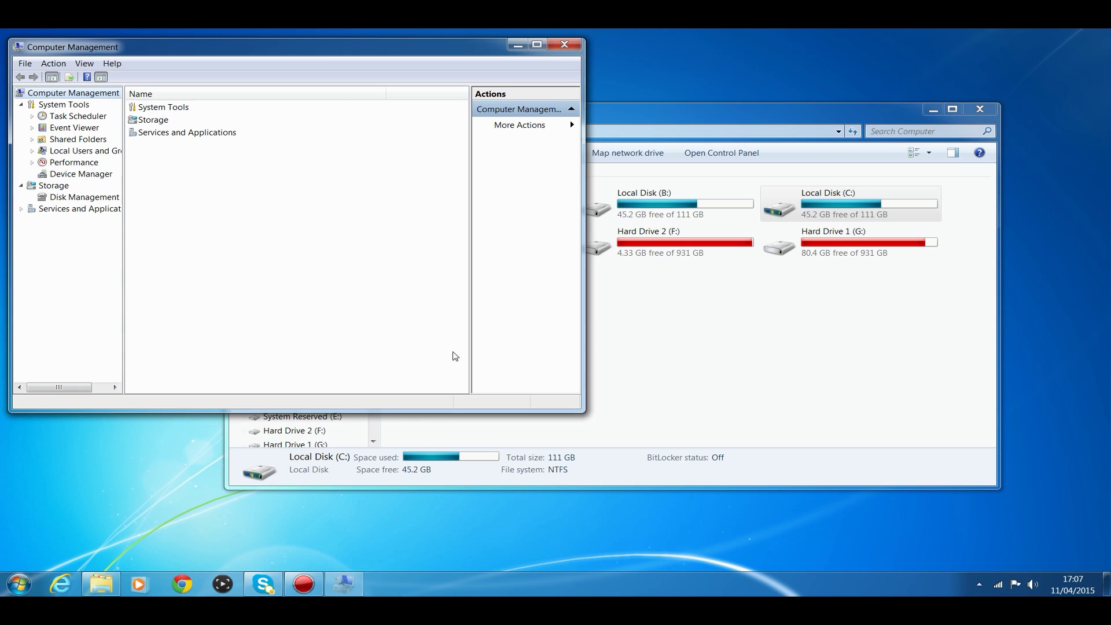
left_click_drag(313, 46, 650, 117)
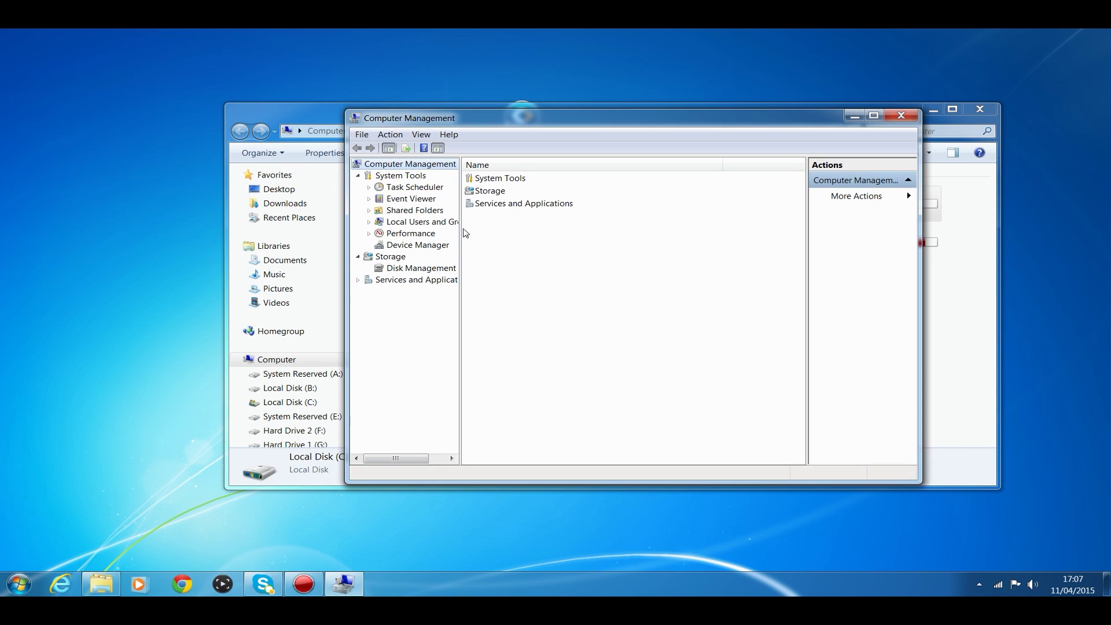
left_click(414, 267)
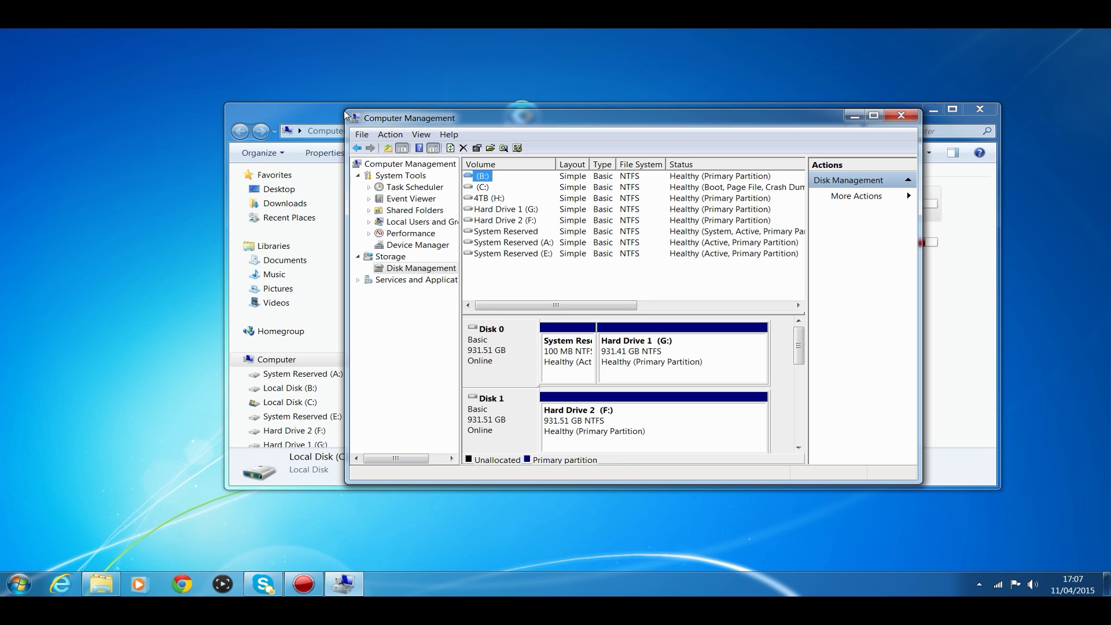
Minimise the Computer window and enlarge the Computer Management window so more of the disk layout shows.
left_click(345, 113)
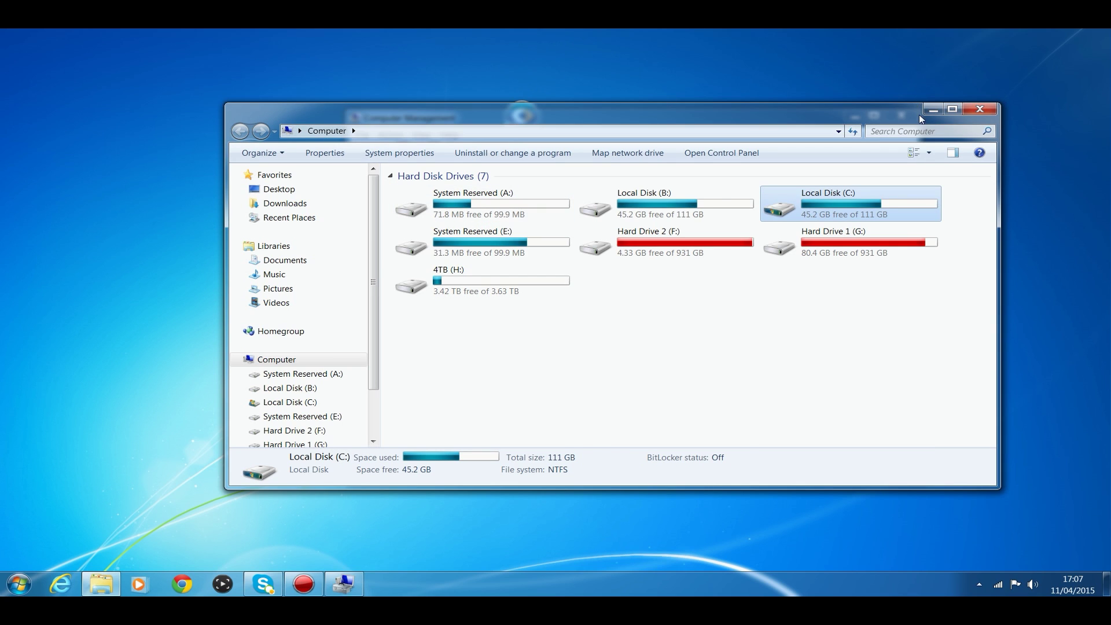
left_click(933, 110)
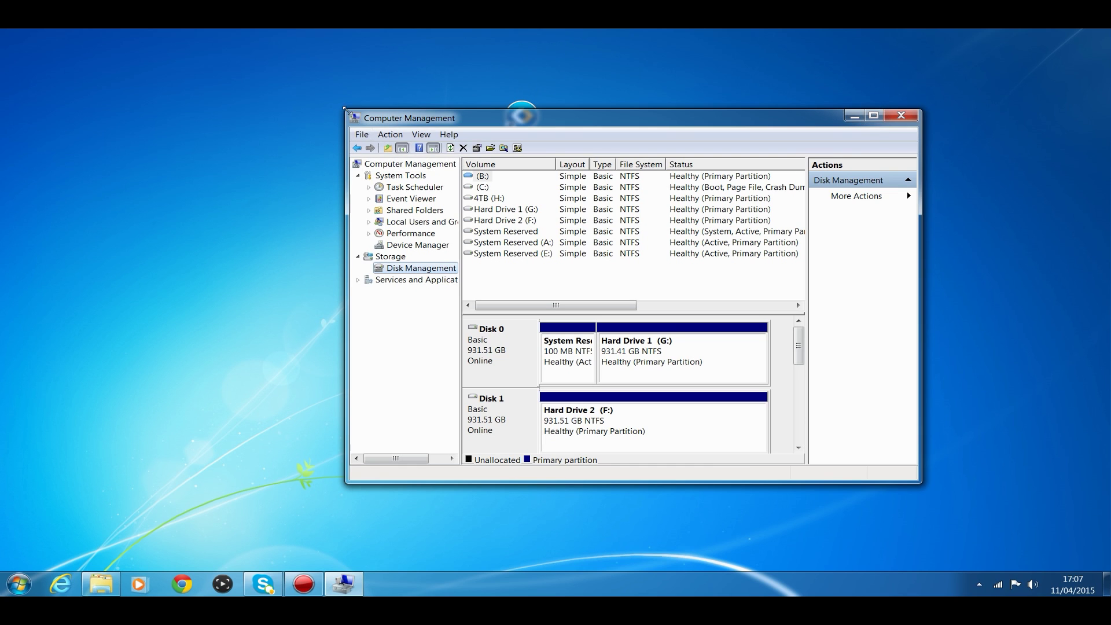
left_click_drag(346, 110, 90, 39)
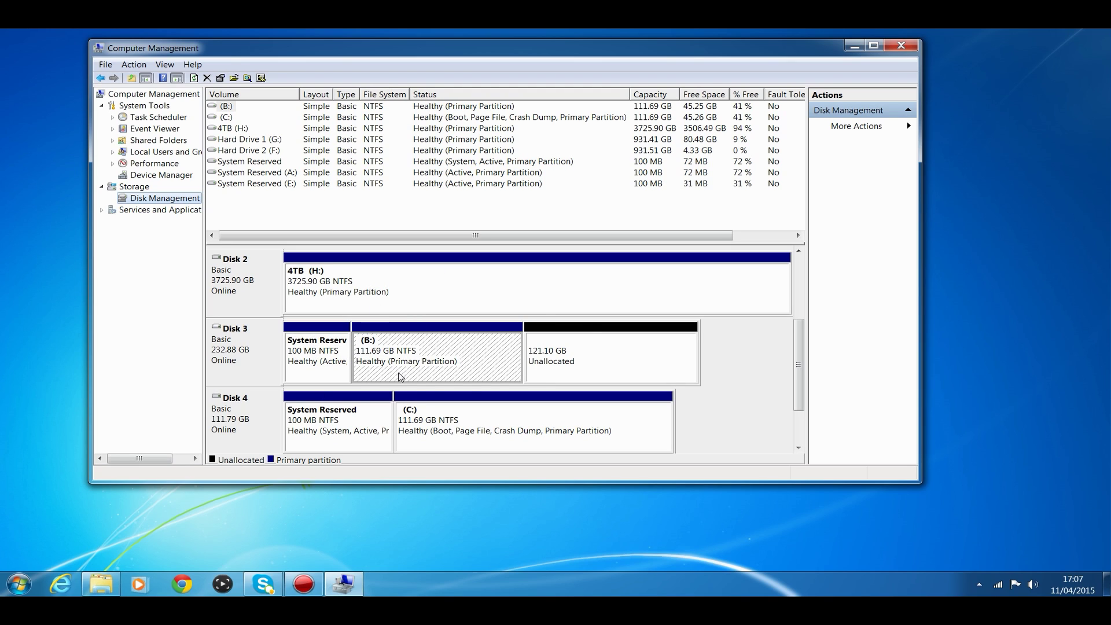
Extend the B: partition on Disk 3 with all 124001 MB of its unallocated space and close Computer Management.
left_click(539, 350)
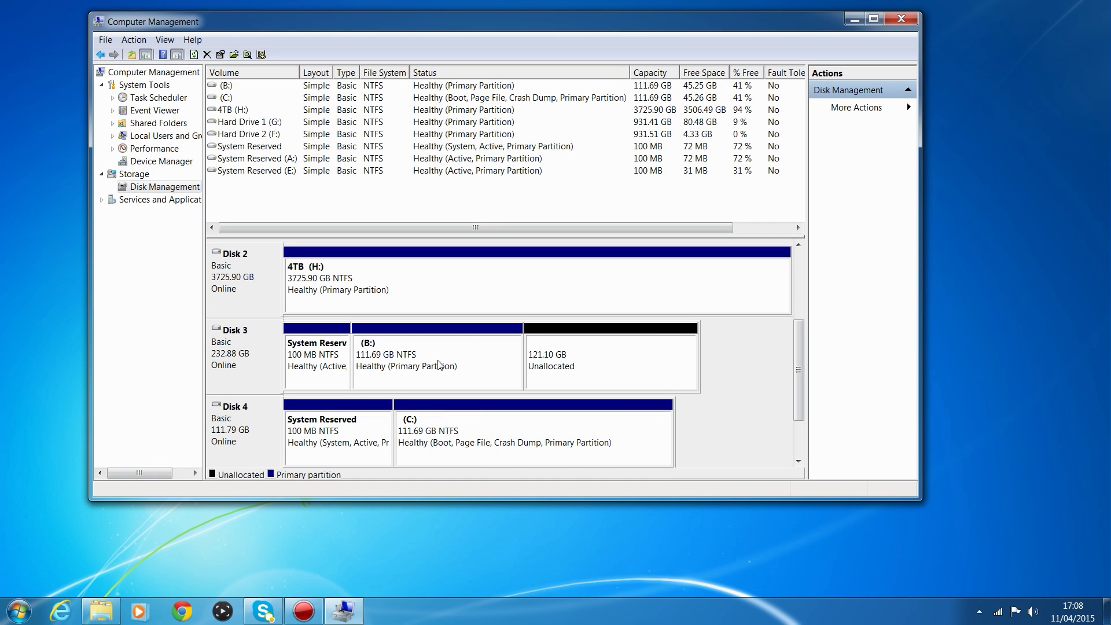
left_click(439, 364)
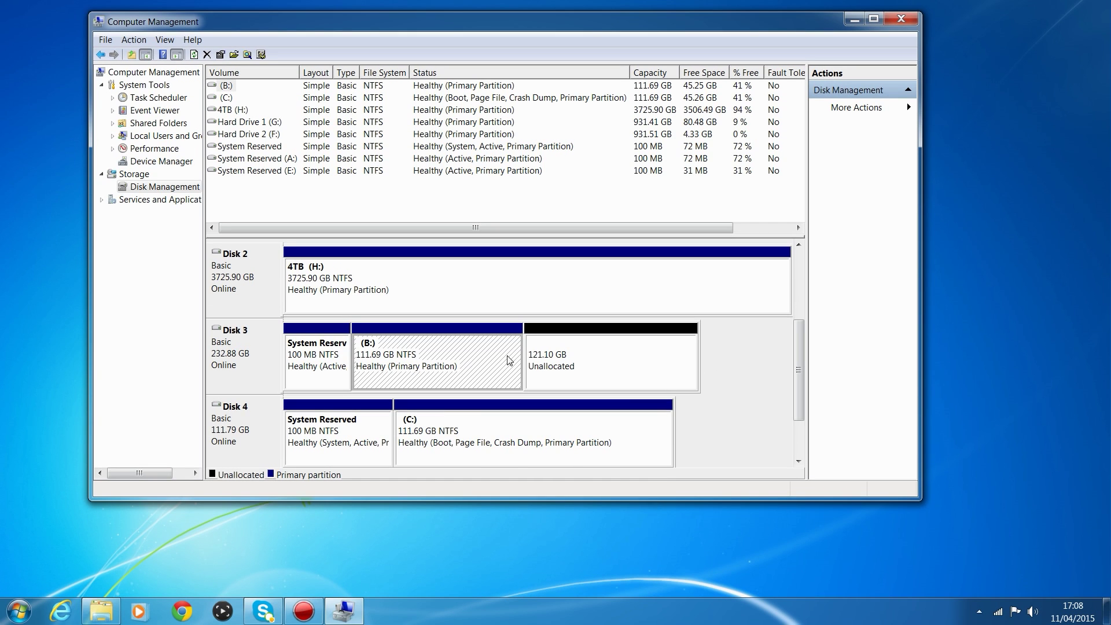
right_click(470, 348)
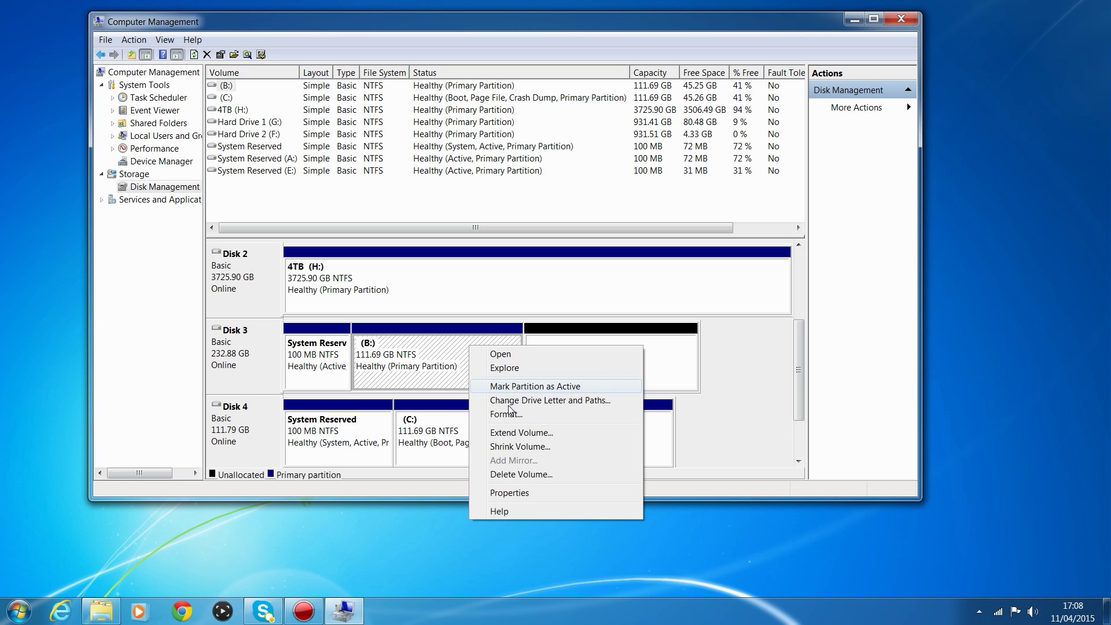
left_click(517, 436)
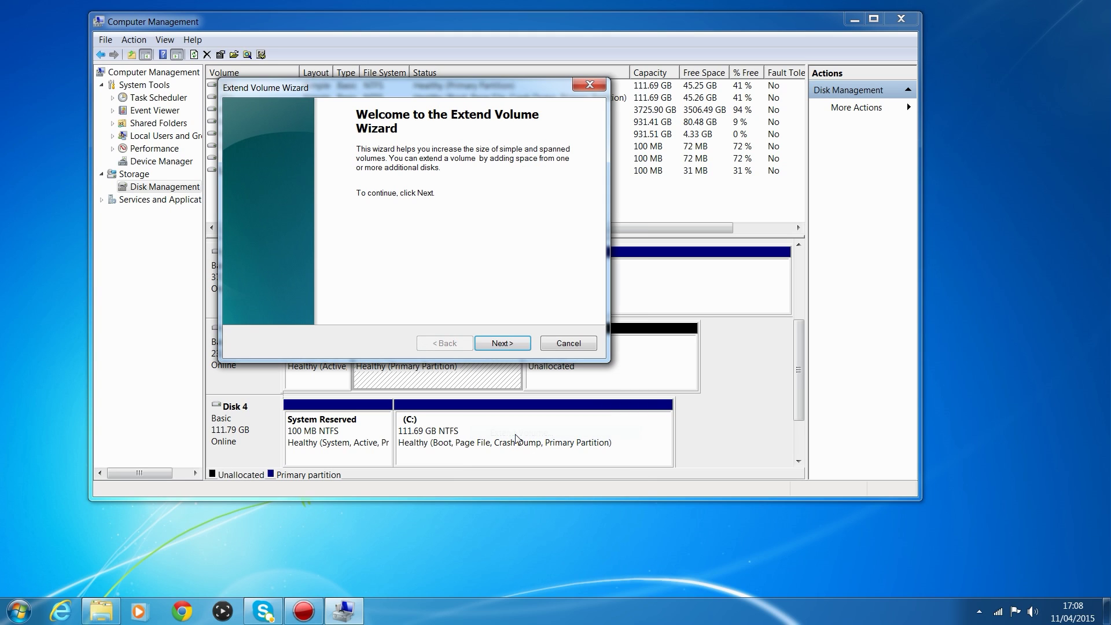
left_click(510, 344)
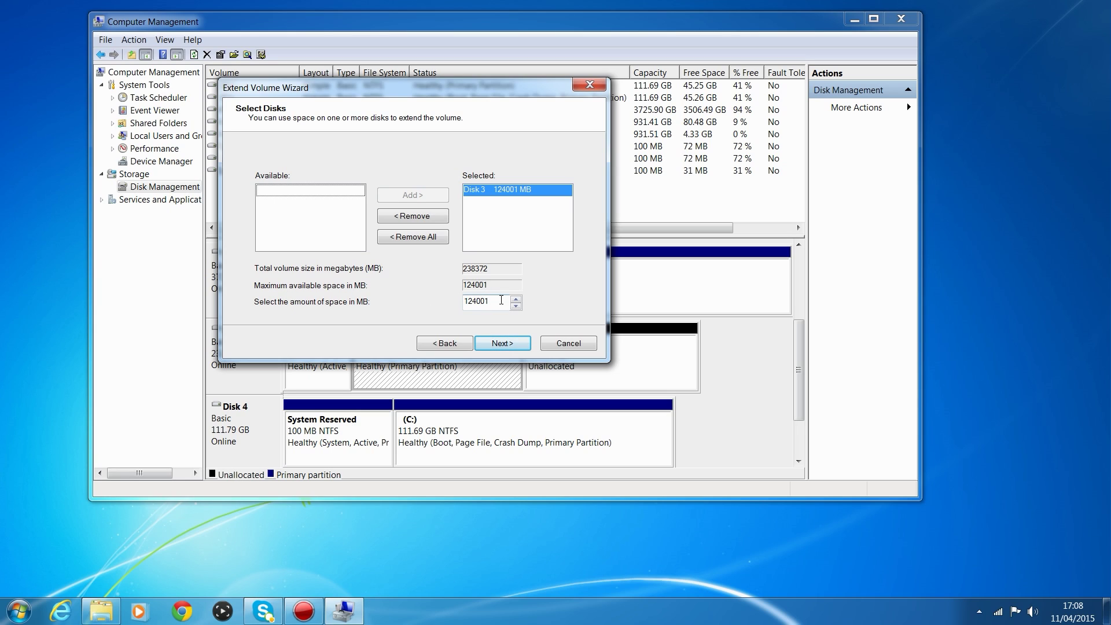
left_click(502, 344)
left_click(502, 344)
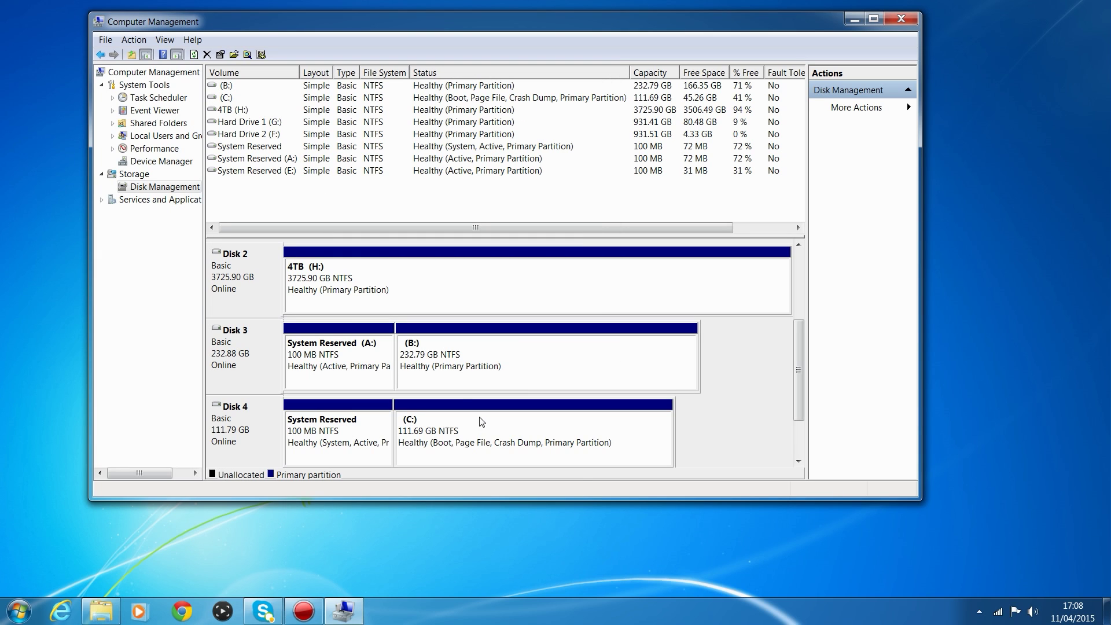
left_click(901, 19)
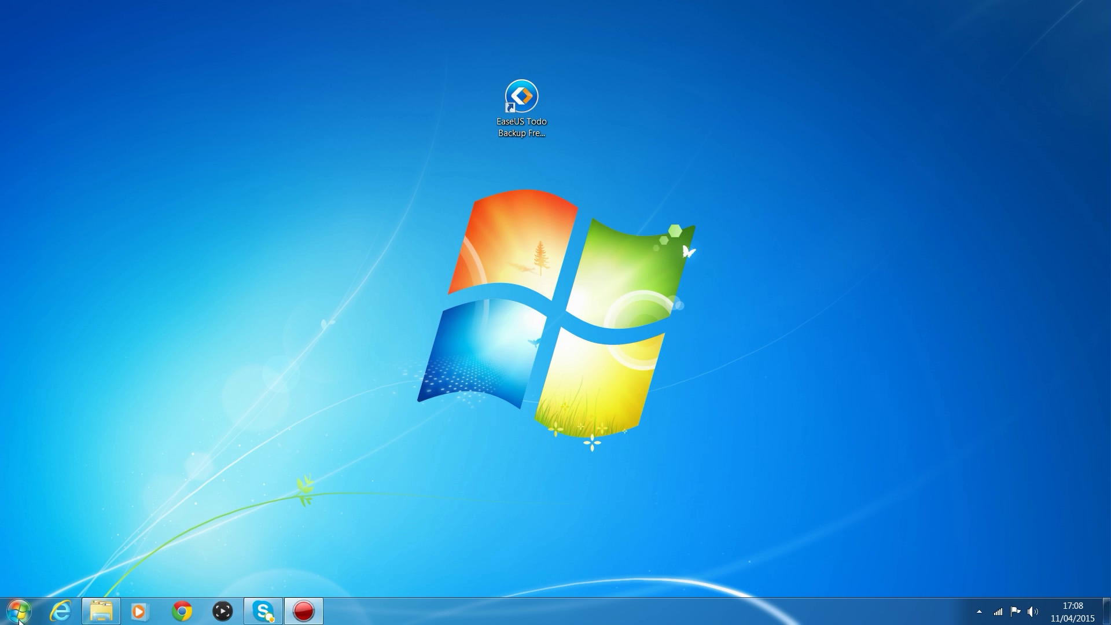
Reopen the Computer window and refresh the drive list to check the size of Local Disk (B:).
left_click(11, 612)
left_click(229, 374)
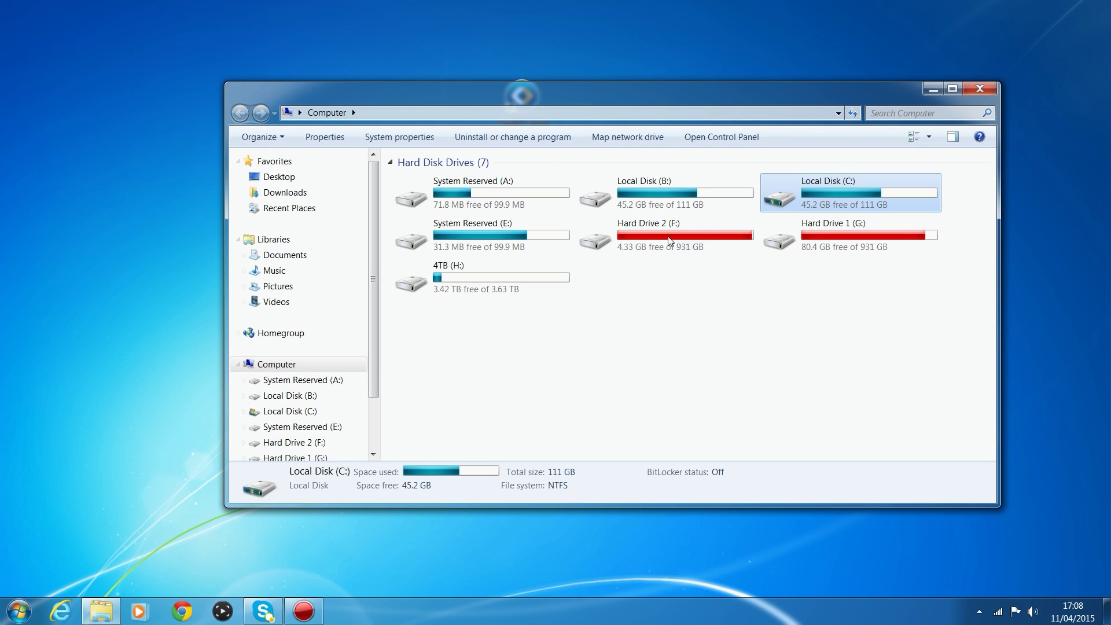
left_click(854, 113)
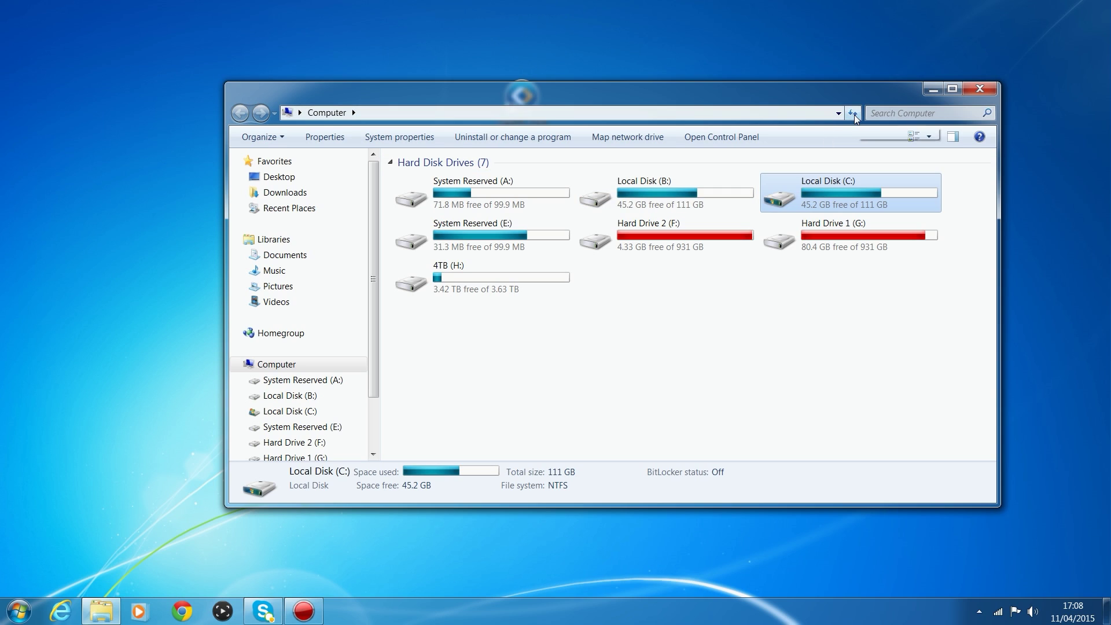
left_click(724, 395)
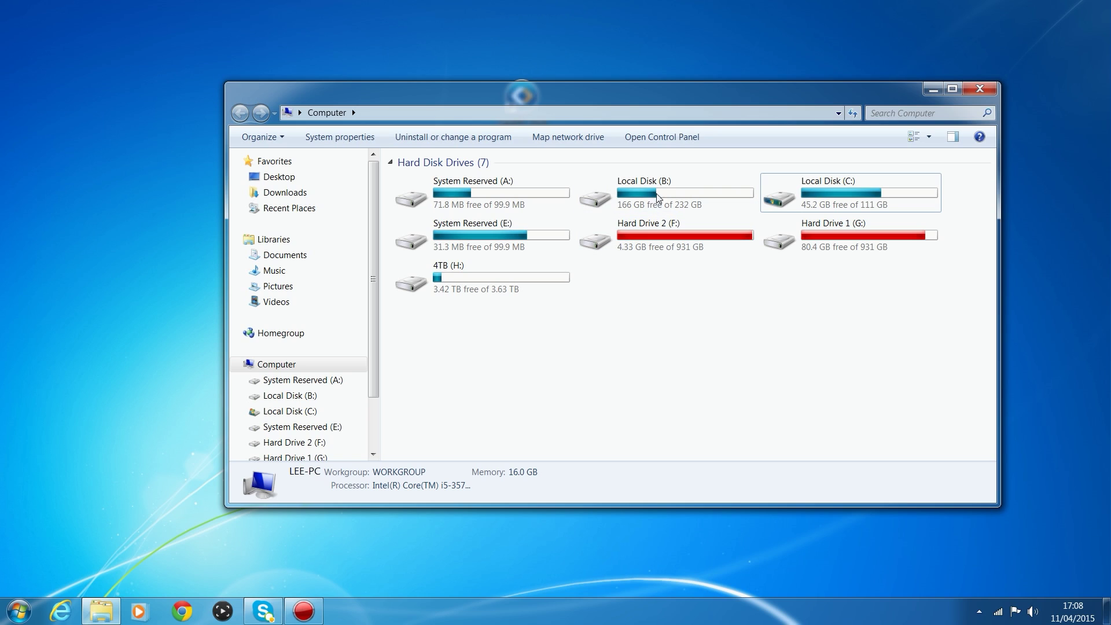
mouse_move(690, 212)
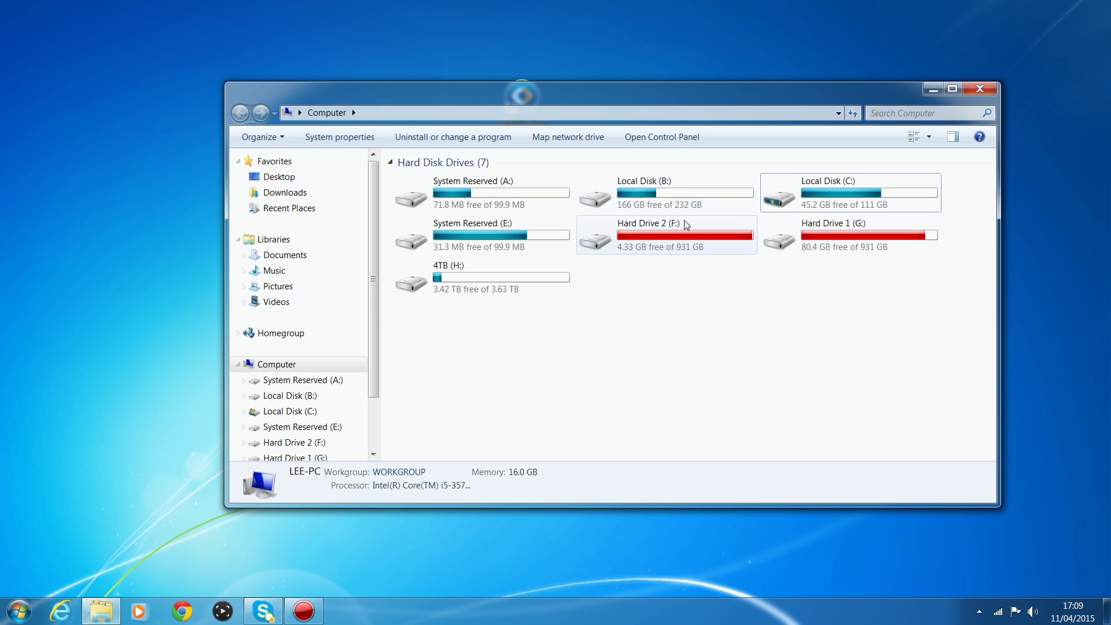
Reposition the Computer window and select Local Disk (C:) to compare it with the cloned drive.
left_click_drag(567, 95, 542, 88)
left_click(512, 105)
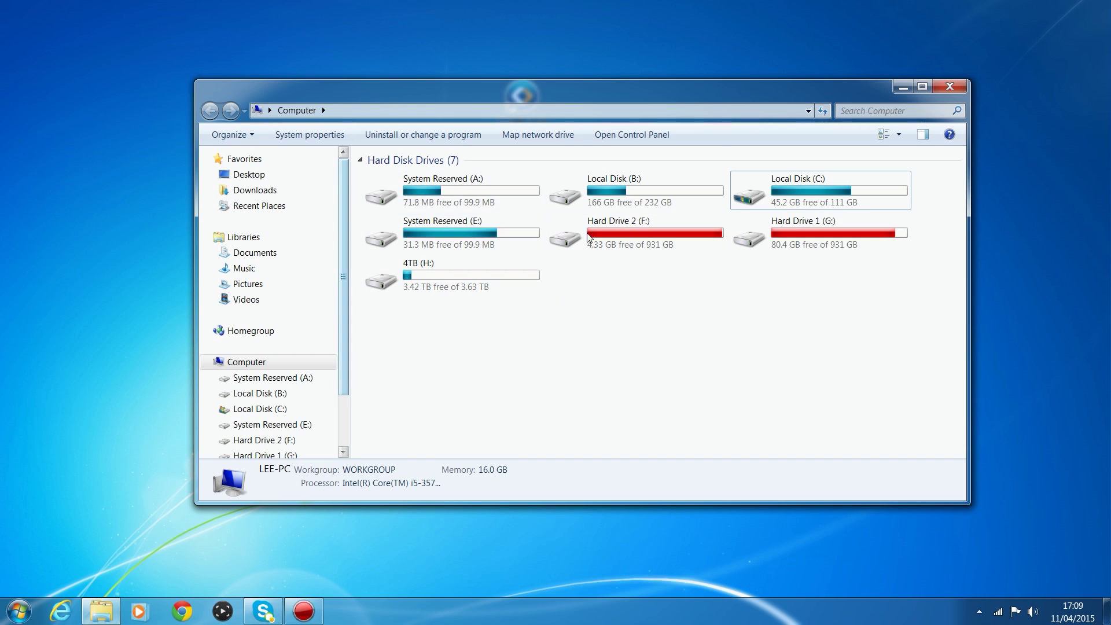
left_click_drag(744, 82, 758, 127)
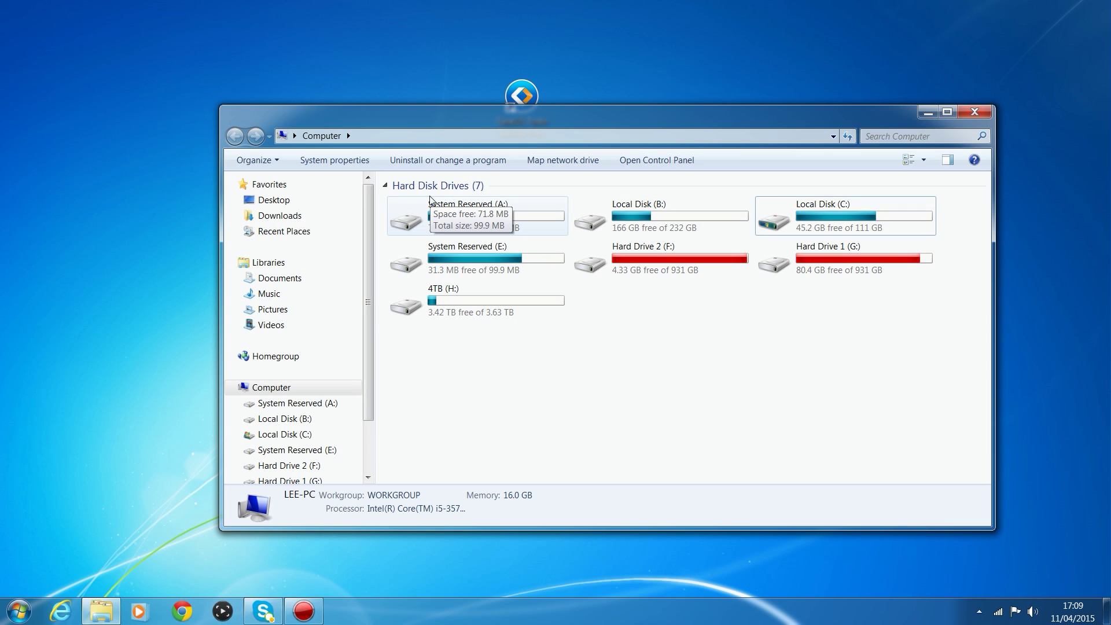
left_click(811, 216)
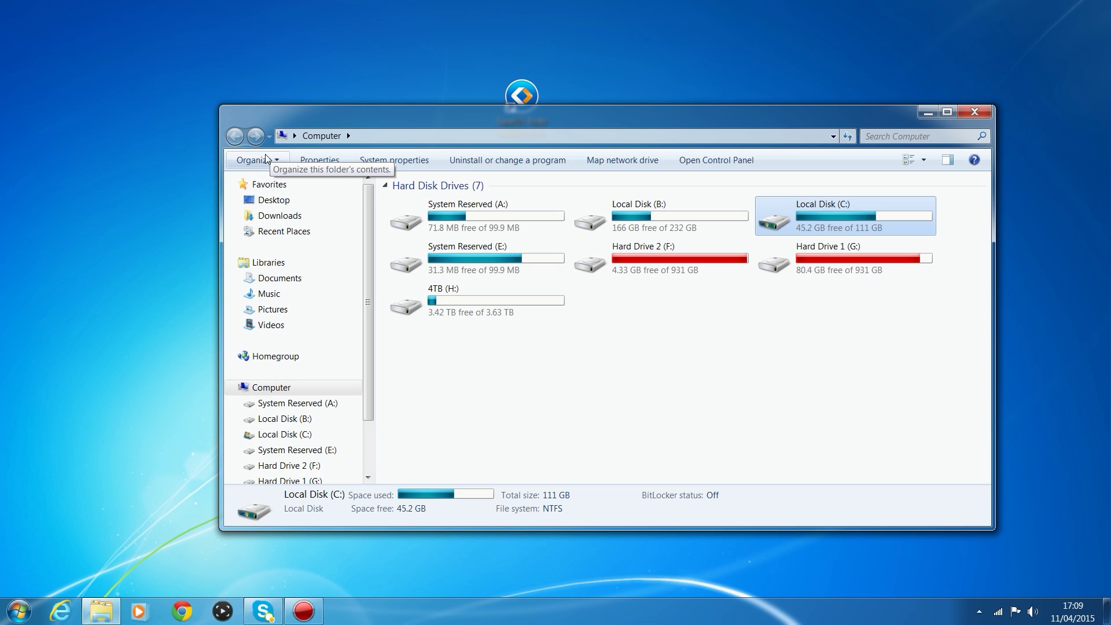
left_click_drag(667, 112, 604, 79)
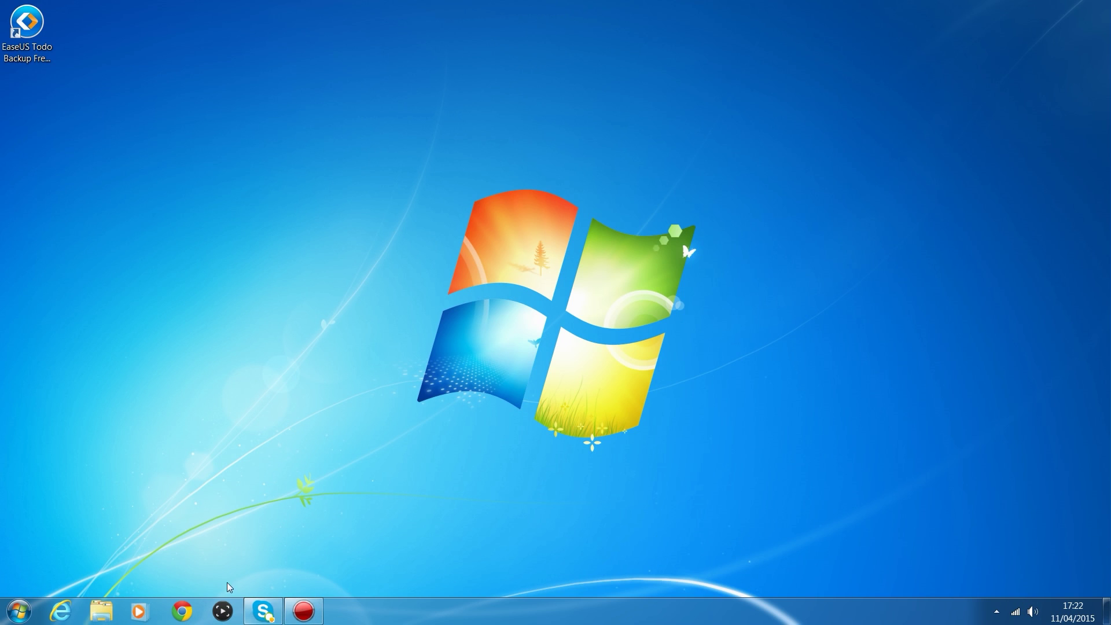
left_click(19, 610)
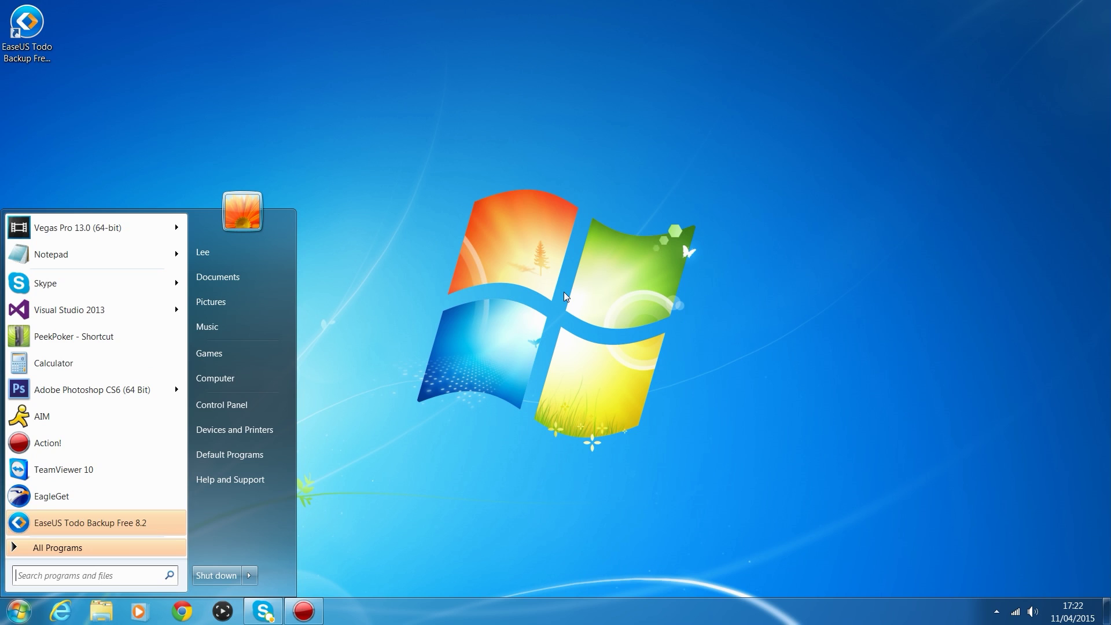
left_click(223, 405)
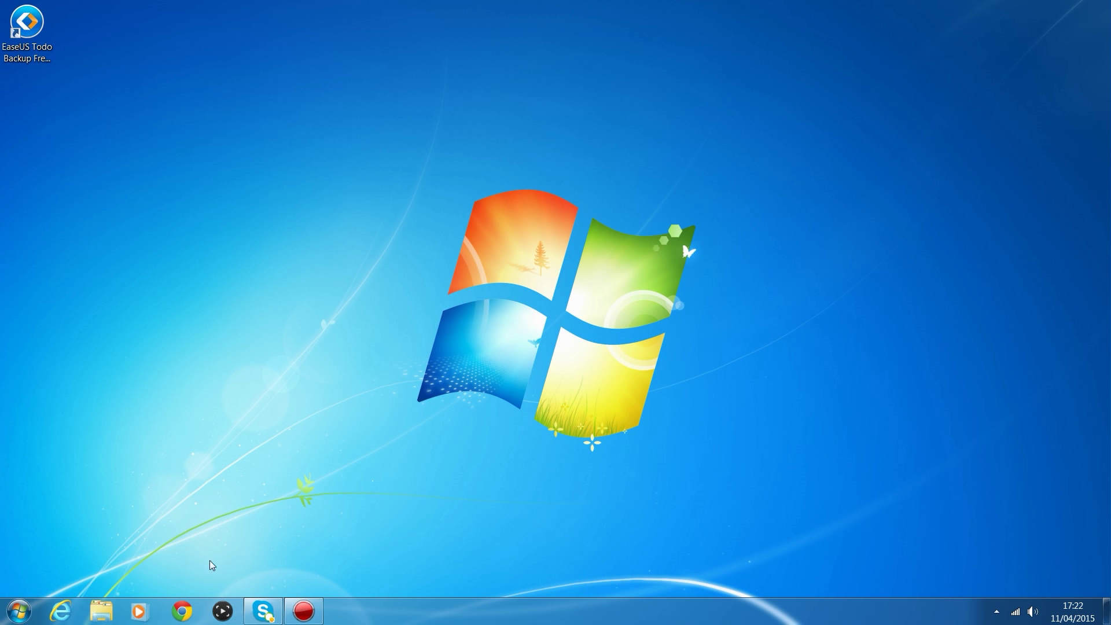
Open the Computer window, check the capacity of Local Disk (C:) along with the other listed hard drives, and close the window.
left_click(19, 611)
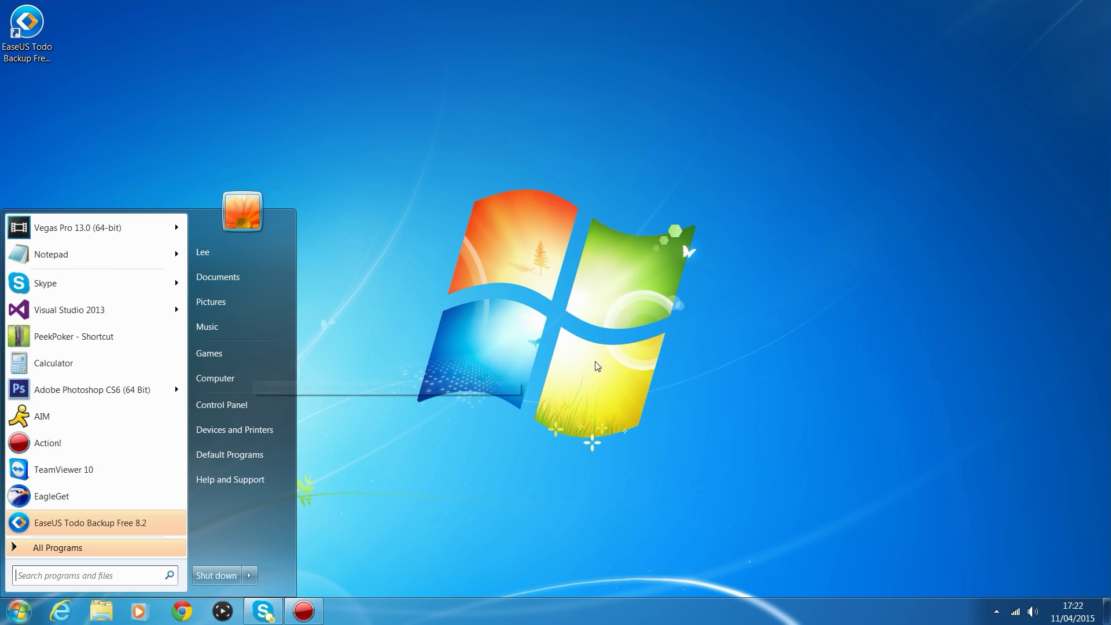
left_click(241, 381)
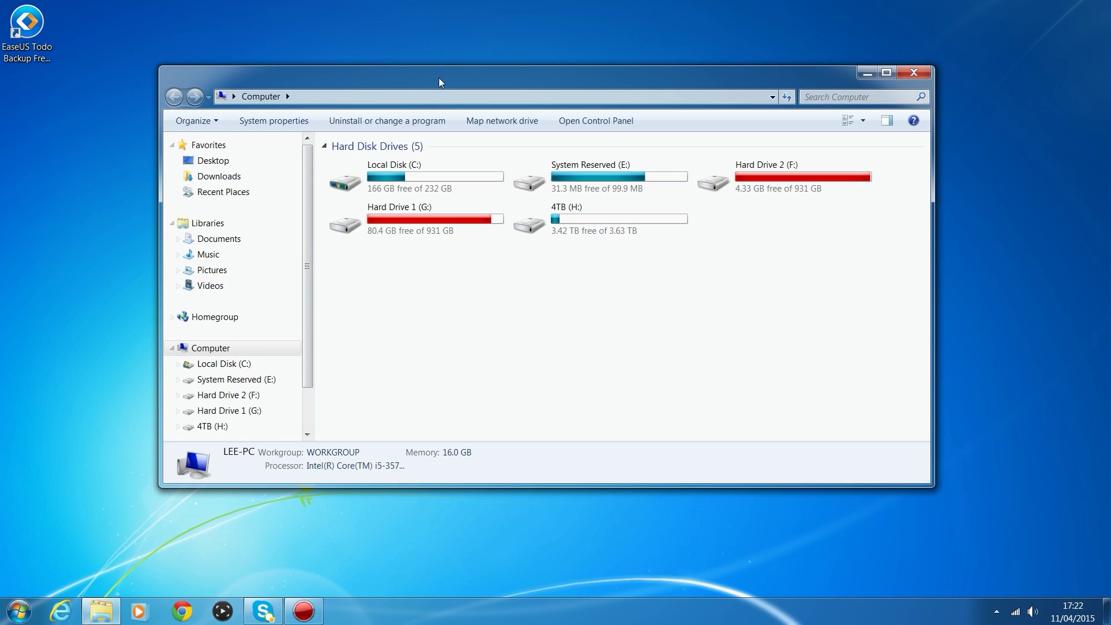
left_click_drag(438, 78, 440, 107)
left_click(387, 220)
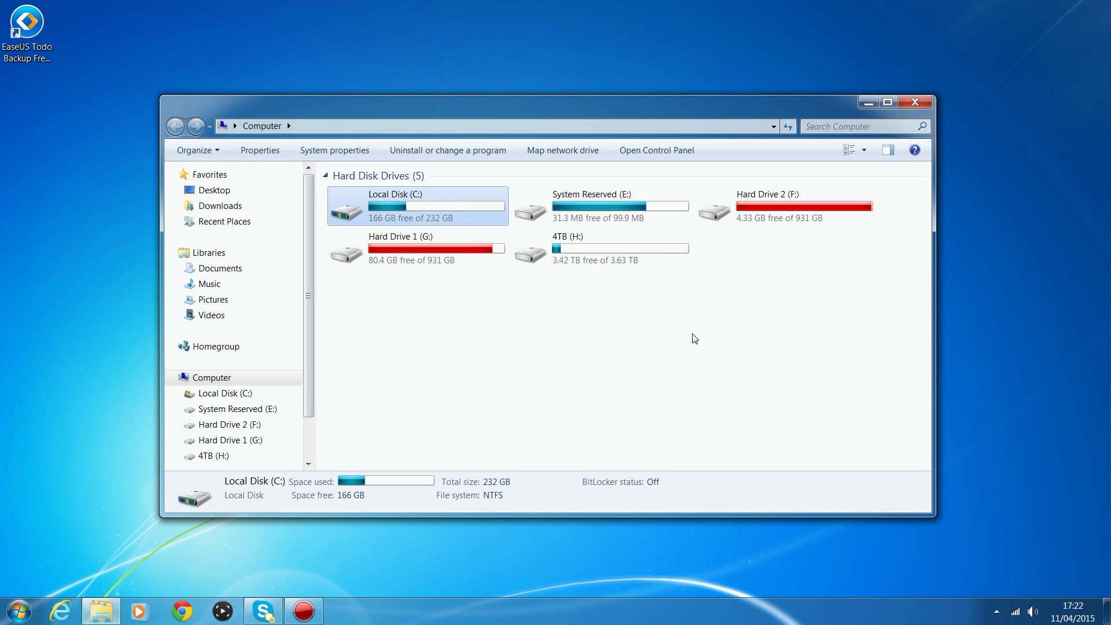
left_click_drag(422, 302, 888, 207)
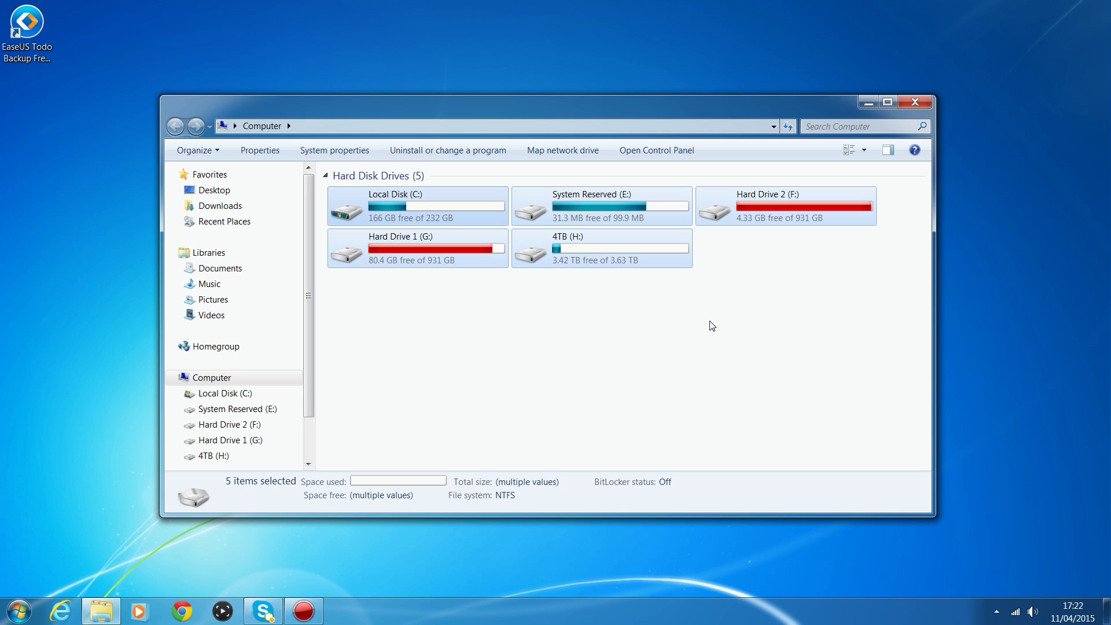
left_click(922, 102)
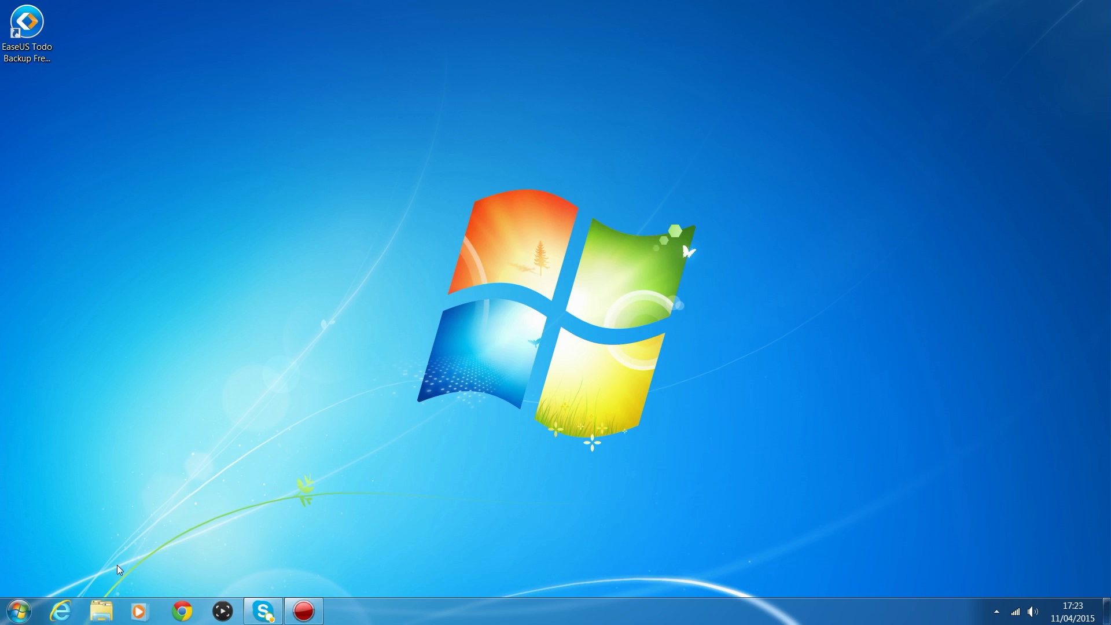
left_click(19, 611)
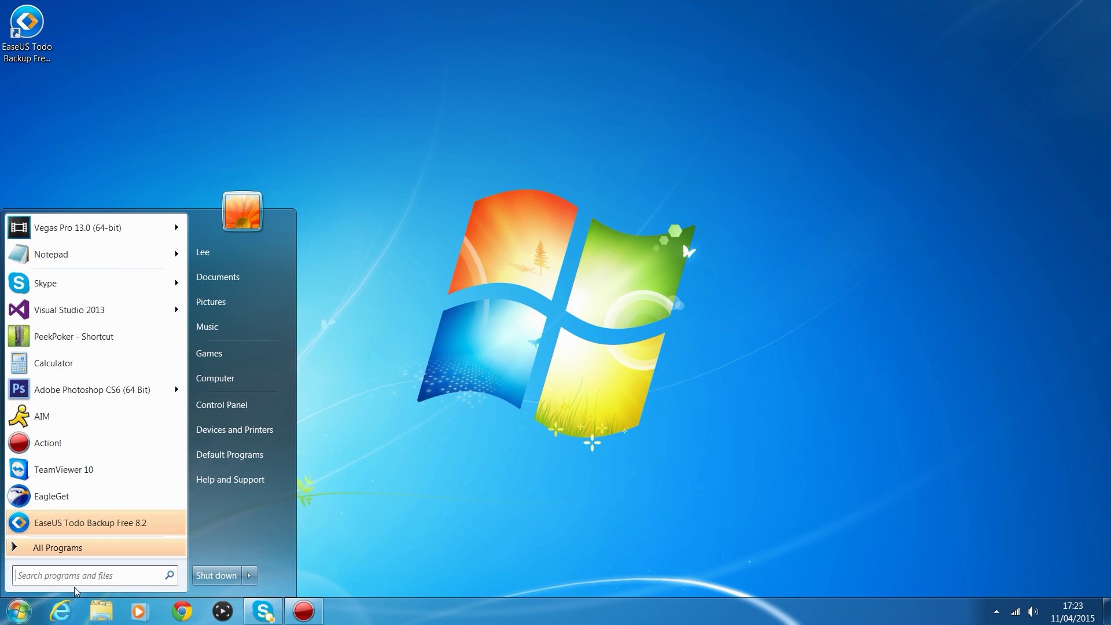
left_click(773, 233)
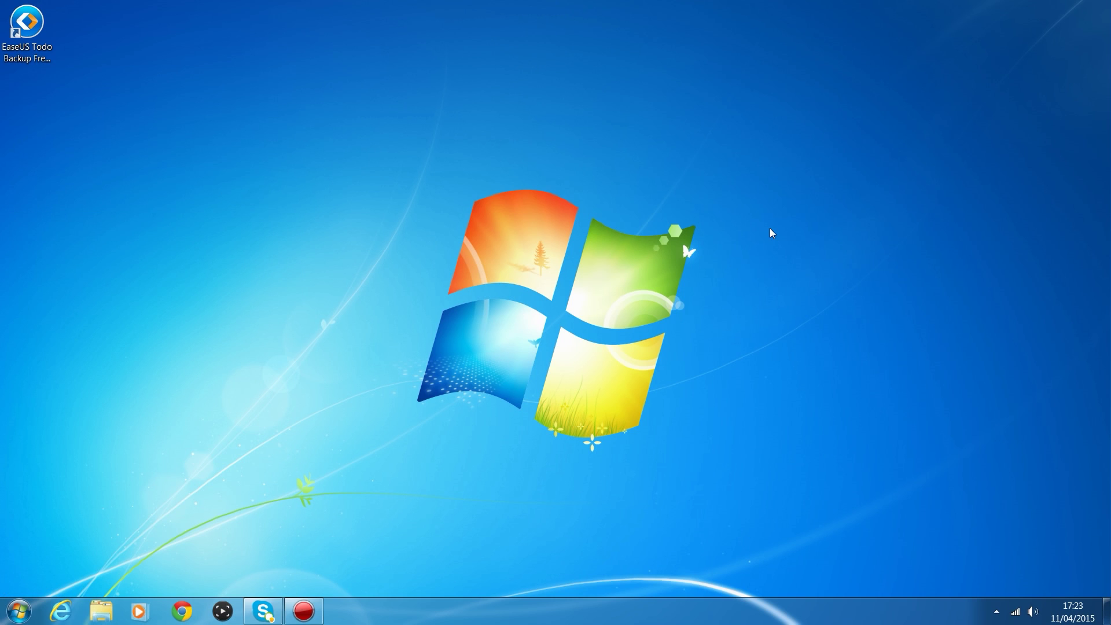